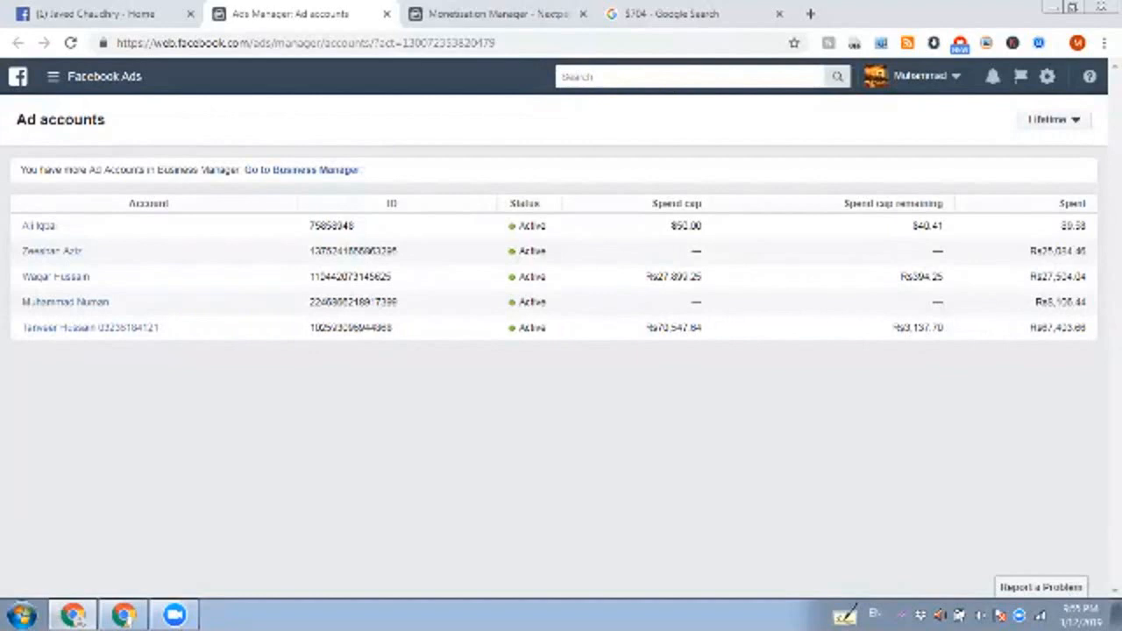
Step: Open the last two ad accounts in the list in separate browser tabs and return to the account list
right_click(88, 301)
click(158, 315)
right_click(95, 330)
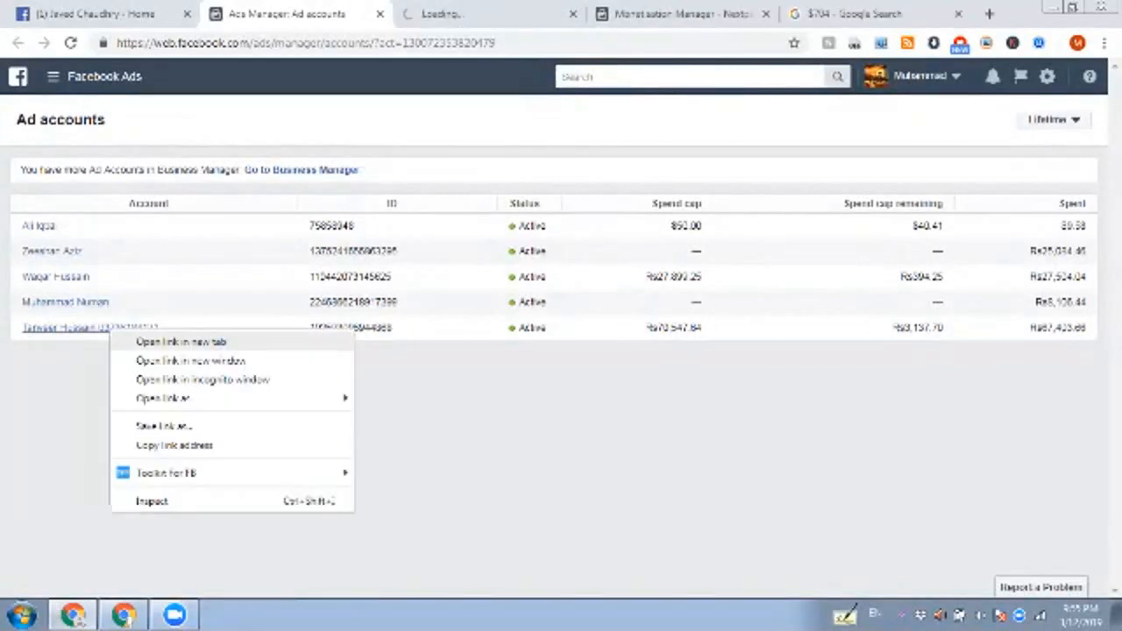
click(162, 343)
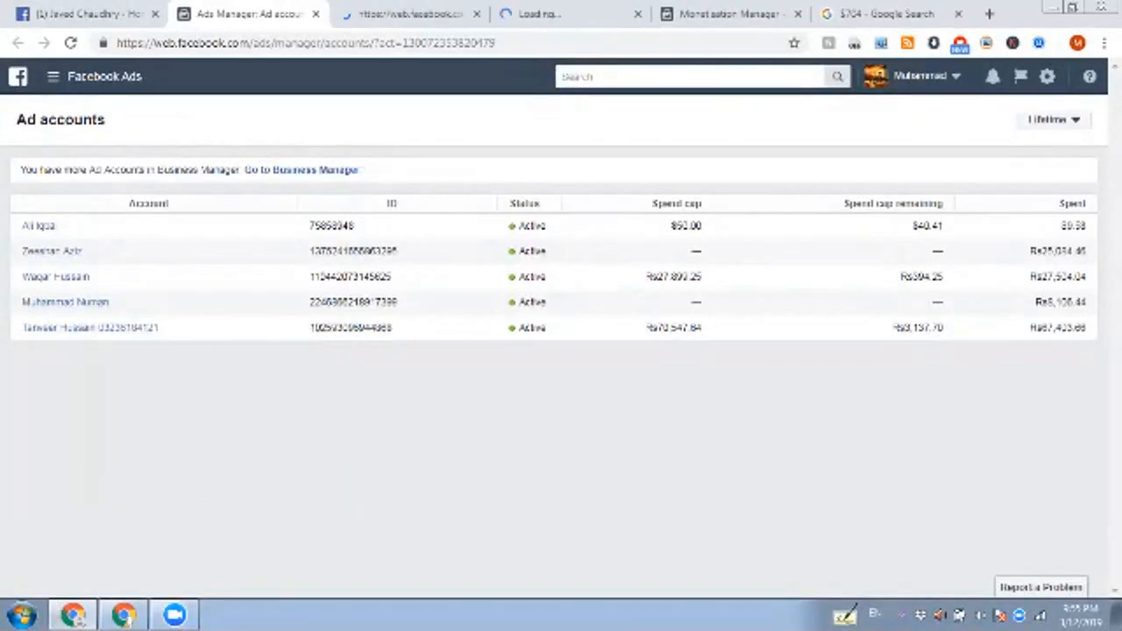
click(411, 14)
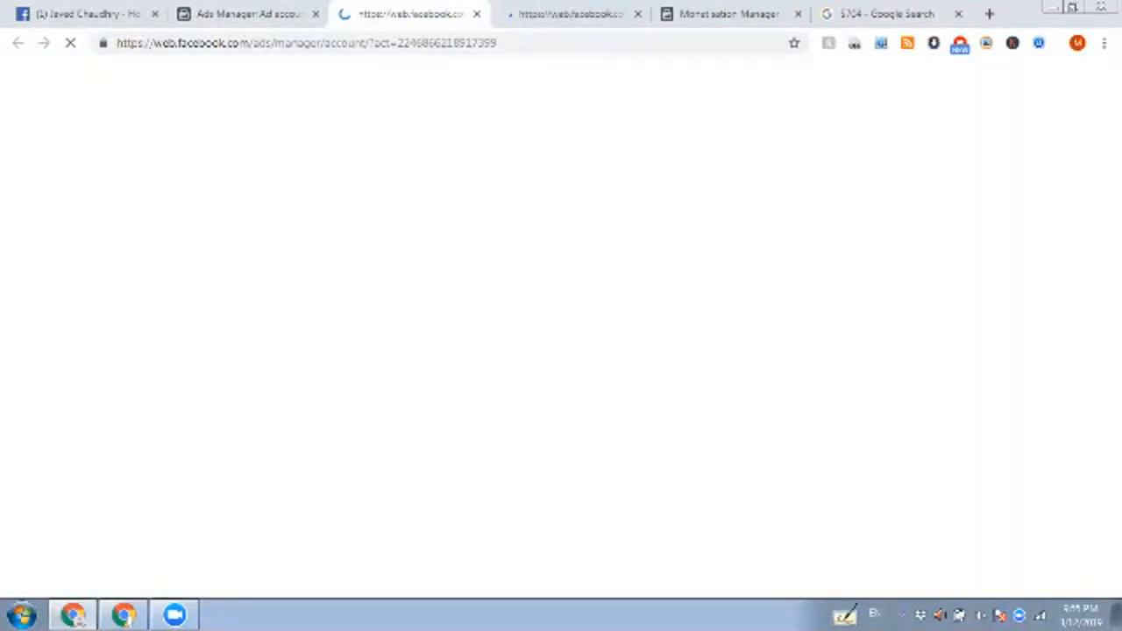
click(570, 14)
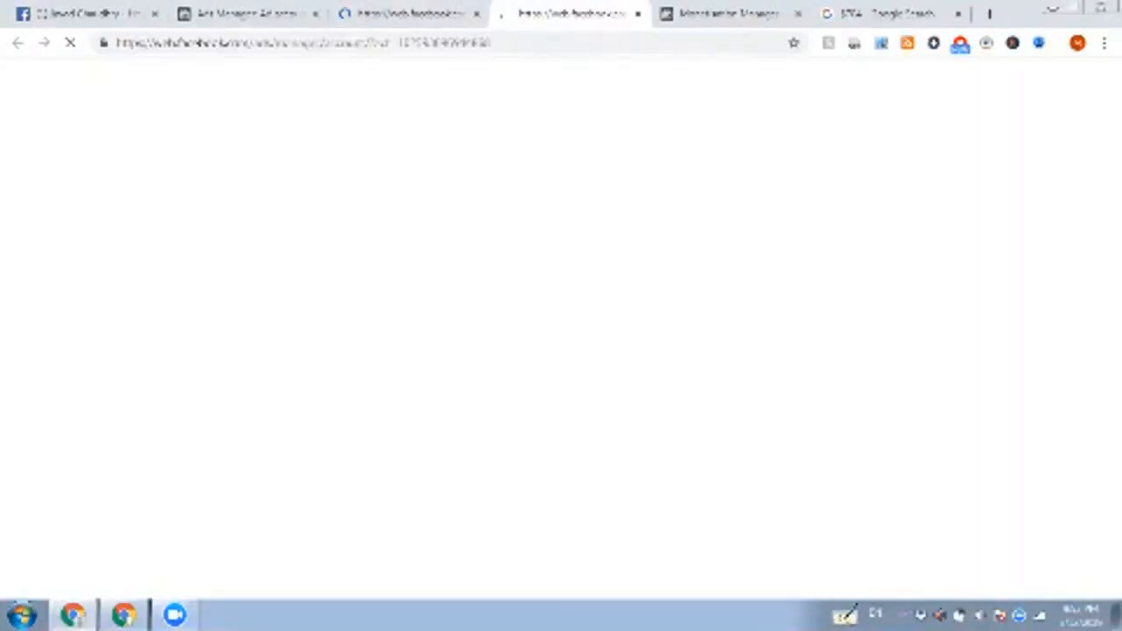
click(248, 14)
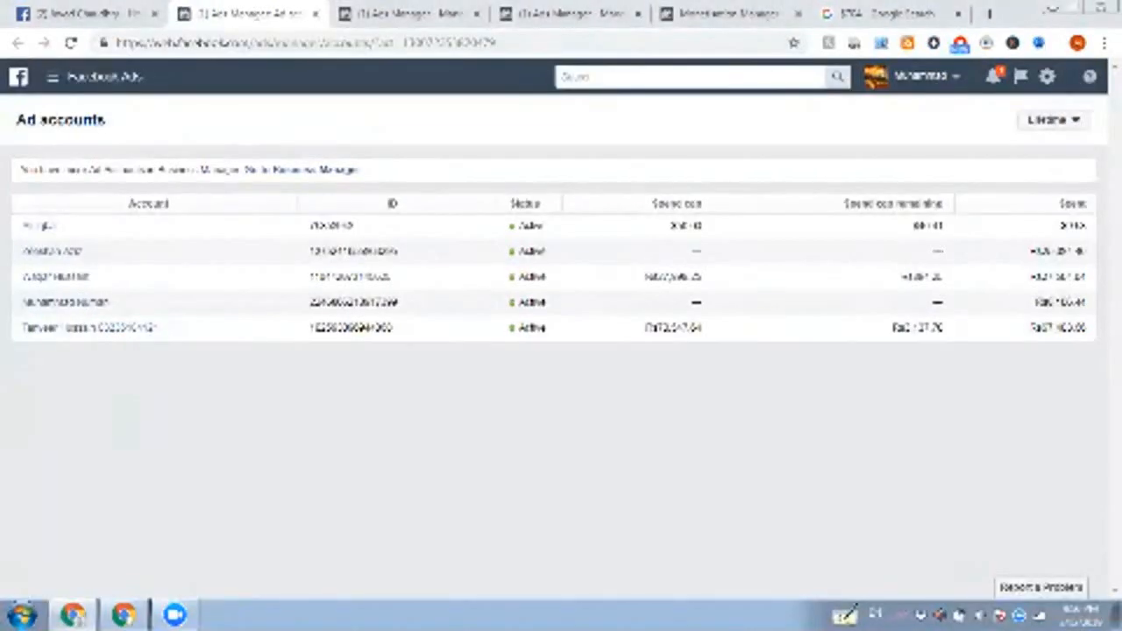
Step: Close the Monetisation Manager and $704 Google Search pages and return to the first opened account's campaigns
click(403, 13)
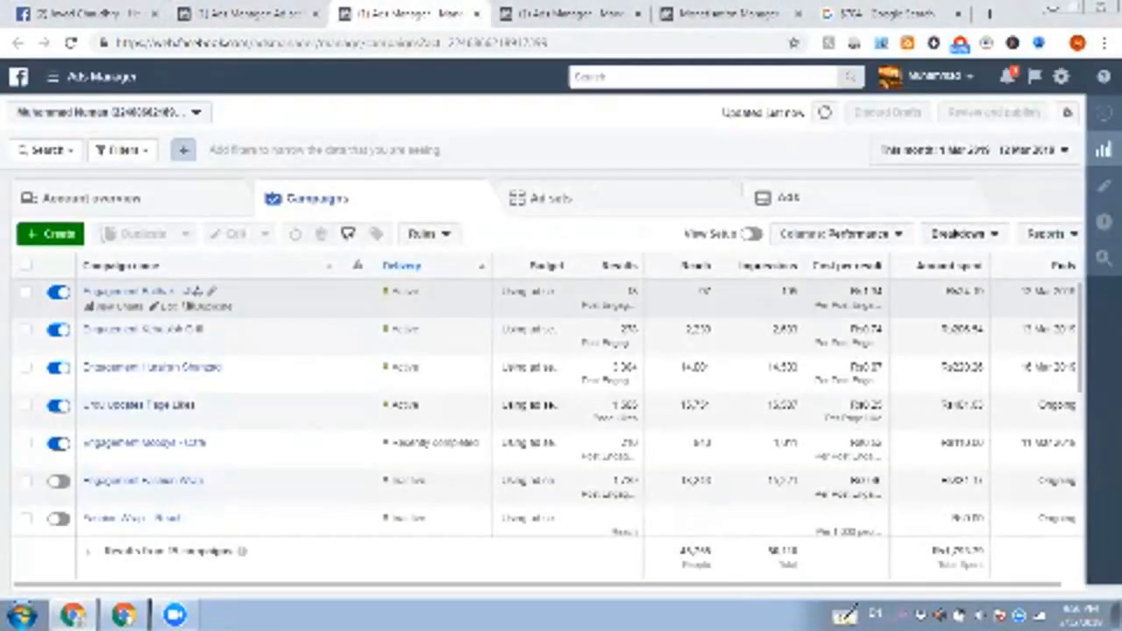
click(718, 13)
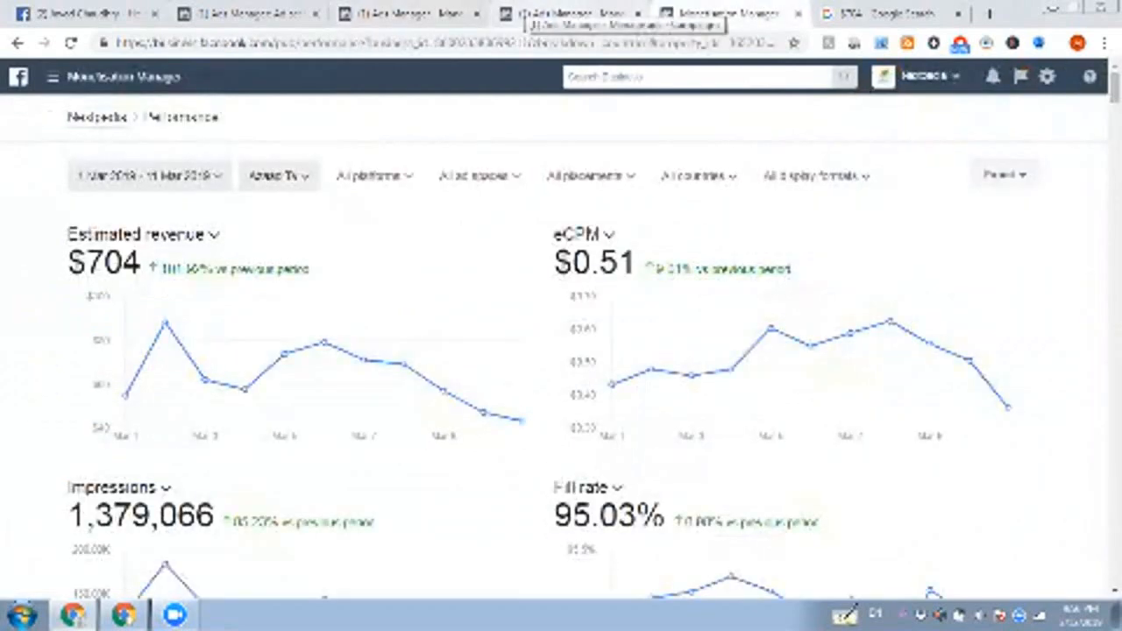
click(570, 14)
click(719, 13)
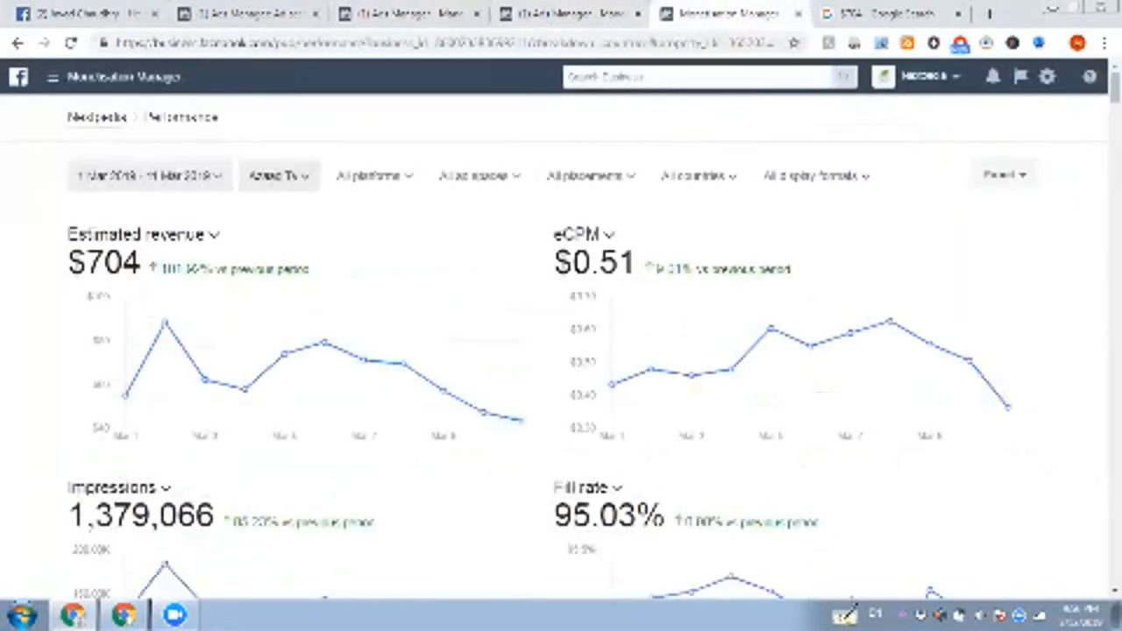
click(797, 14)
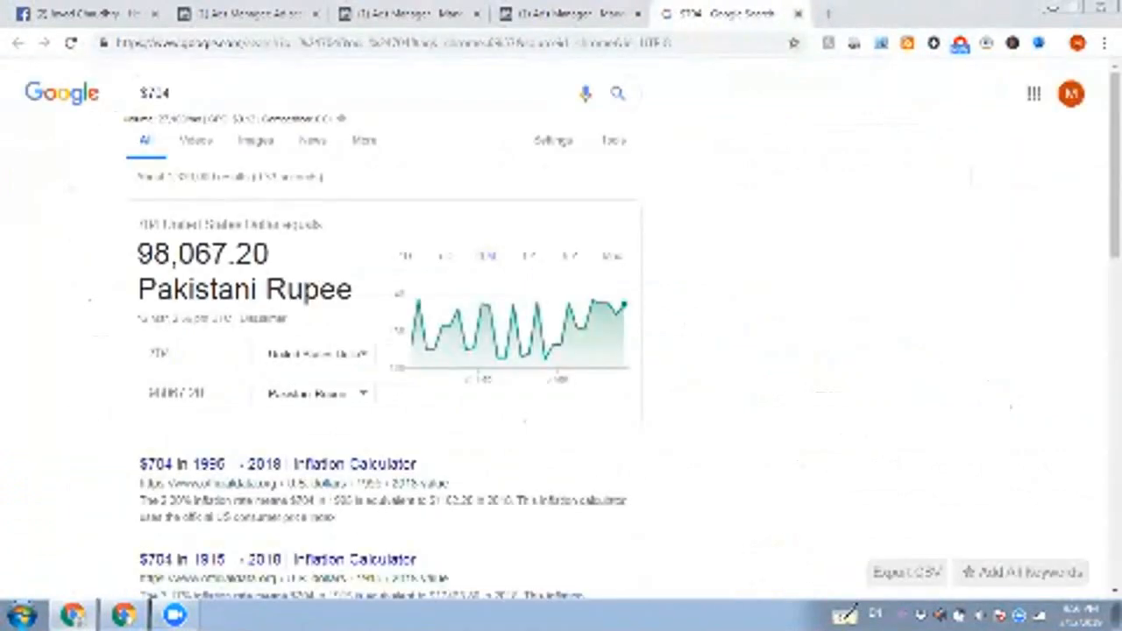
click(798, 14)
click(543, 13)
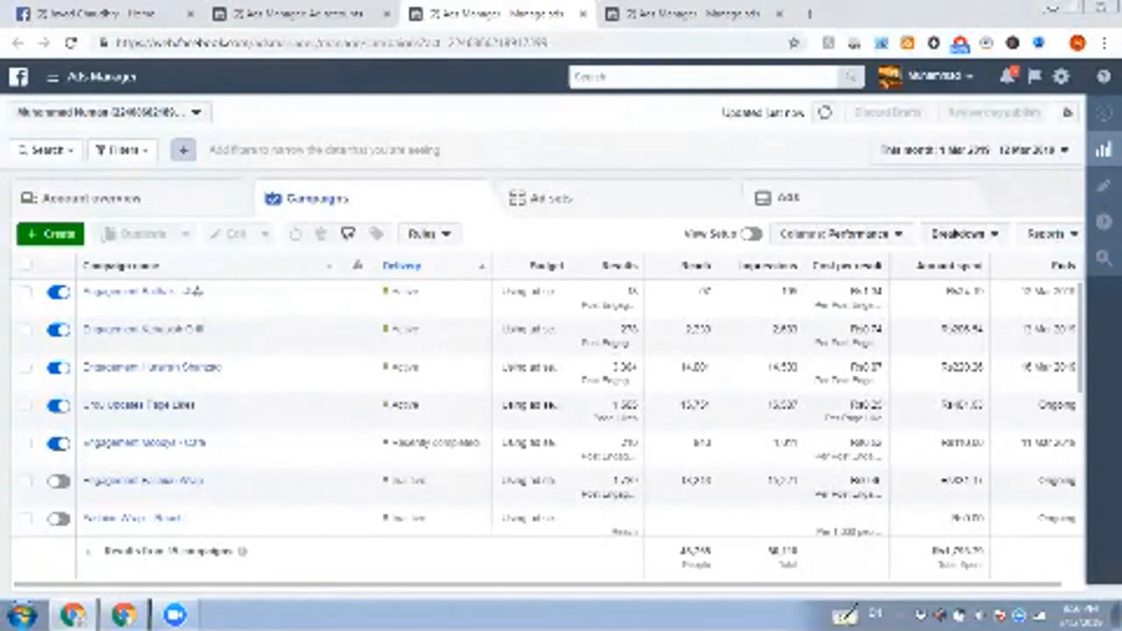
Step: Bring up the other account's campaigns page and enlarge it to 150% zoom
key(ctrl+Tab)
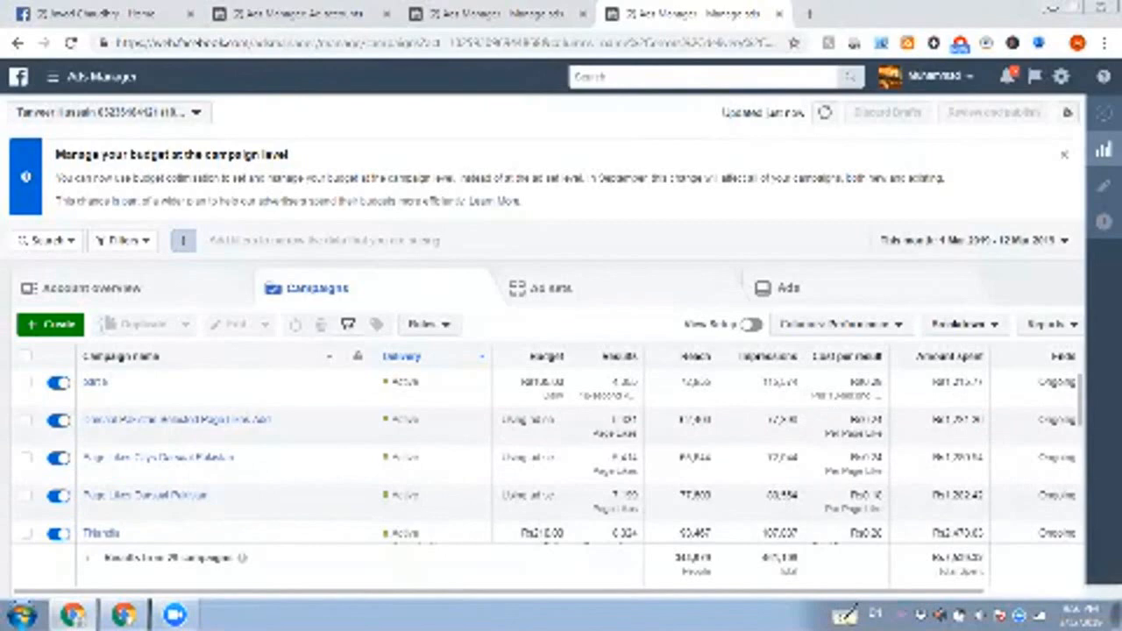
click(1104, 42)
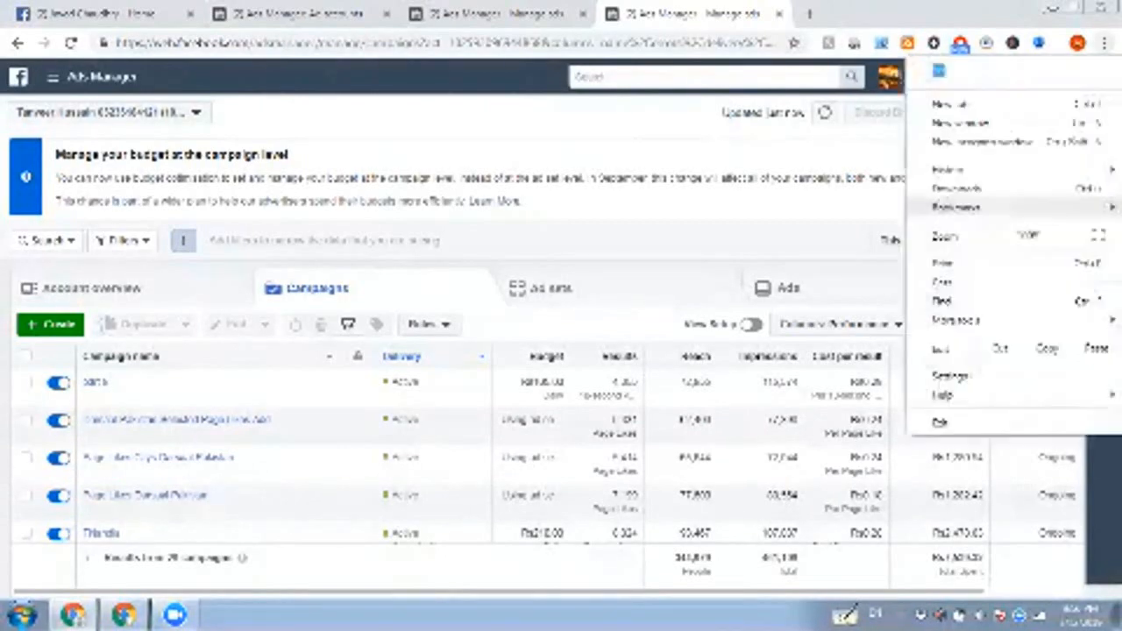
click(1058, 235)
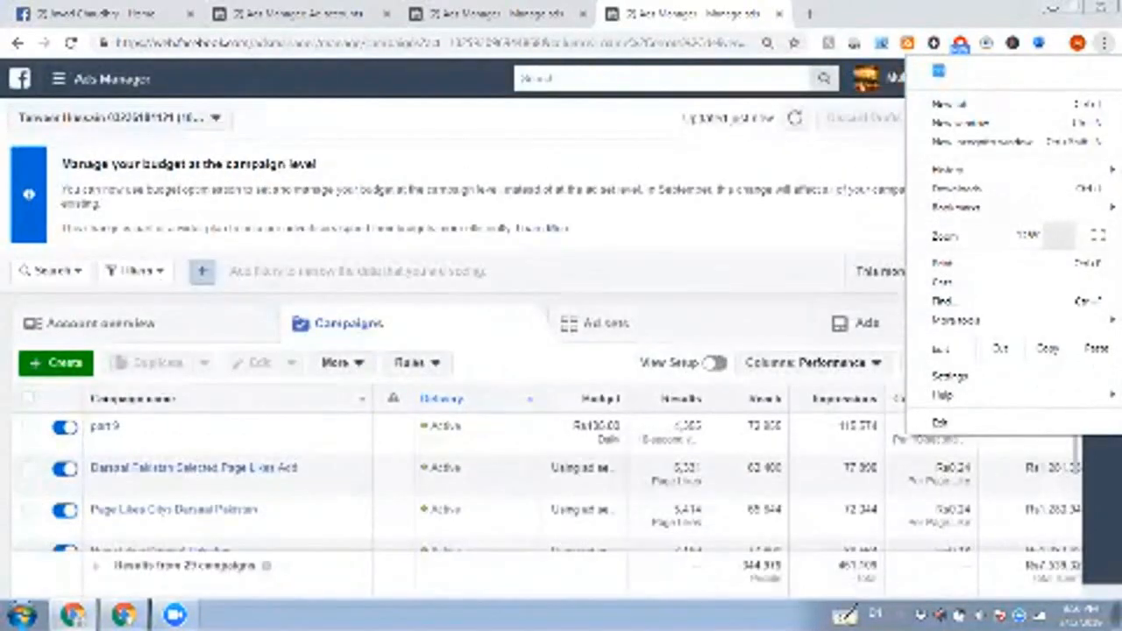
click(1058, 235)
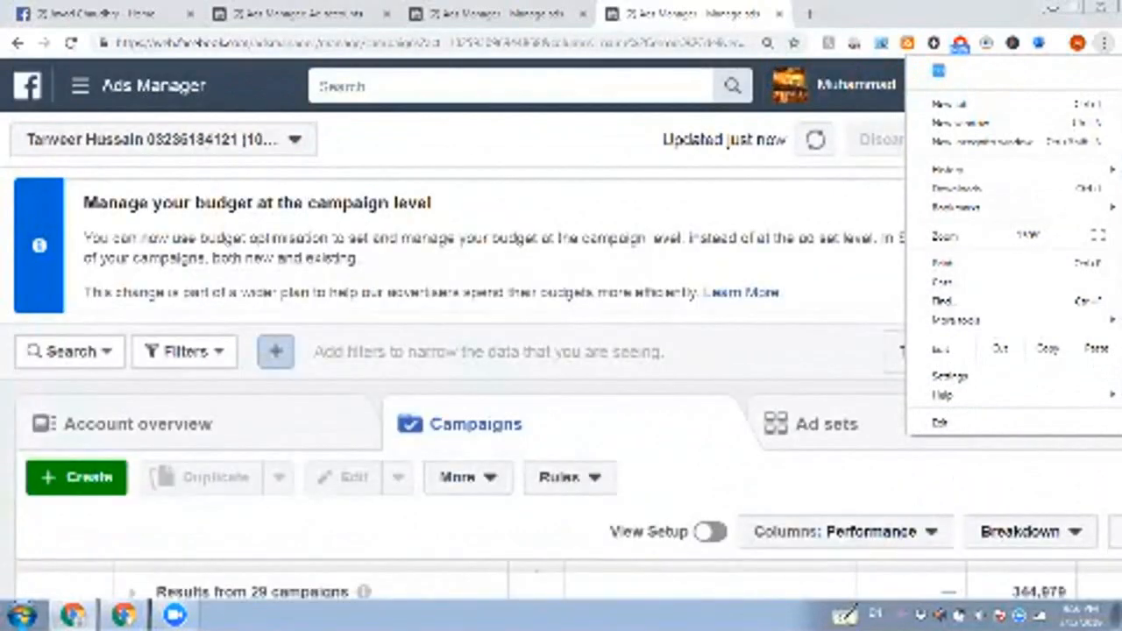
key(Escape)
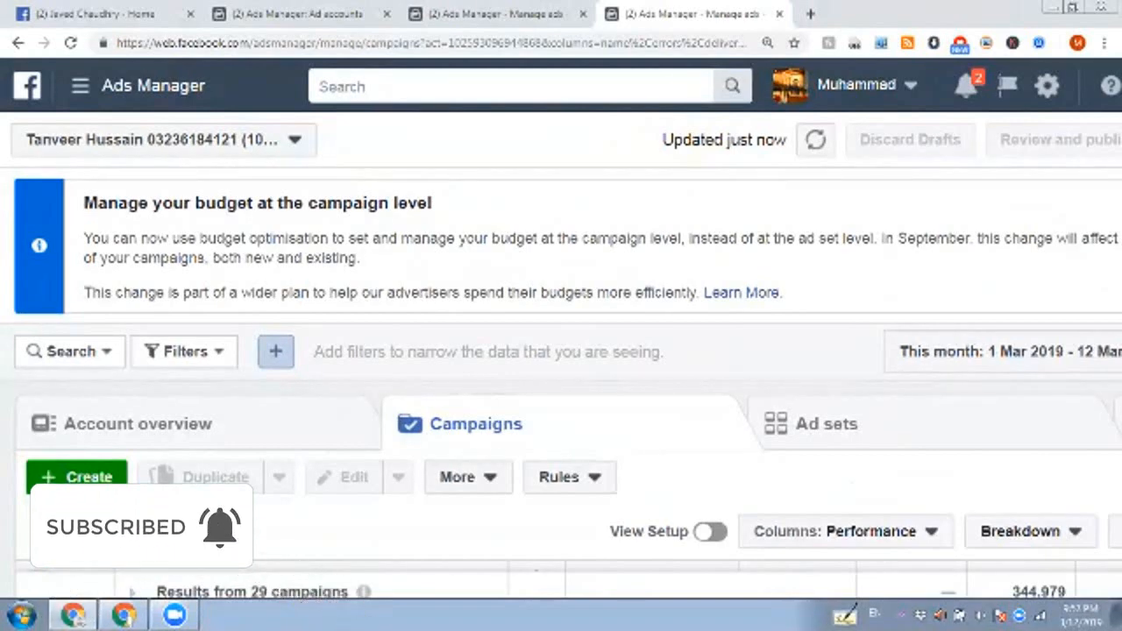
Step: Reset the zoom of the campaigns page to 100%
click(526, 13)
key(ctrl+Tab)
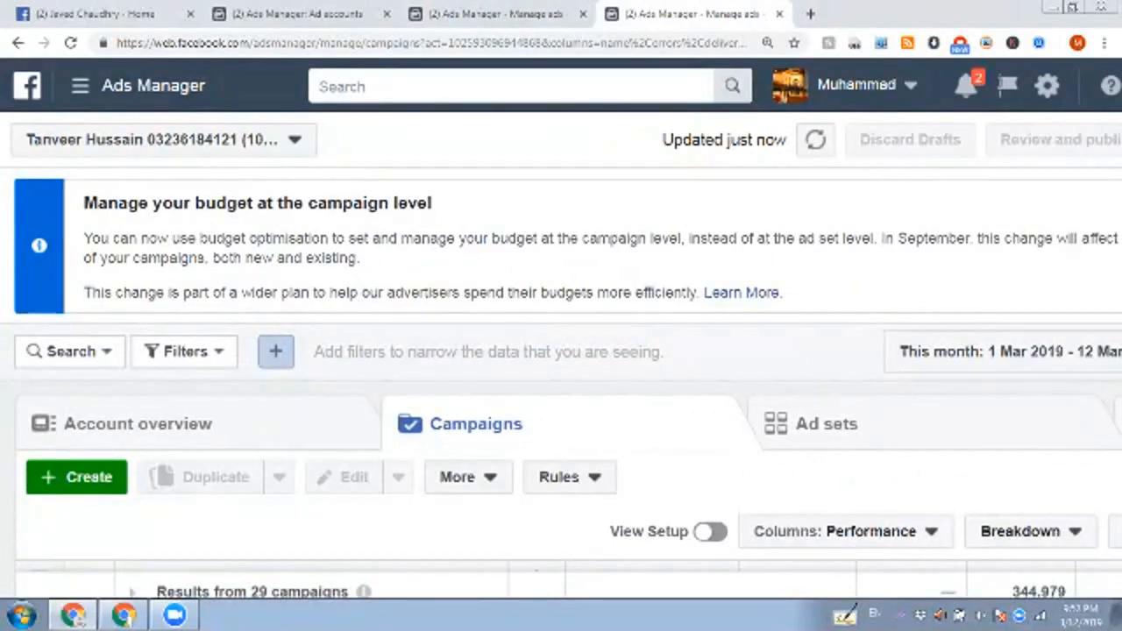
click(1105, 43)
click(998, 236)
click(998, 236)
click(998, 235)
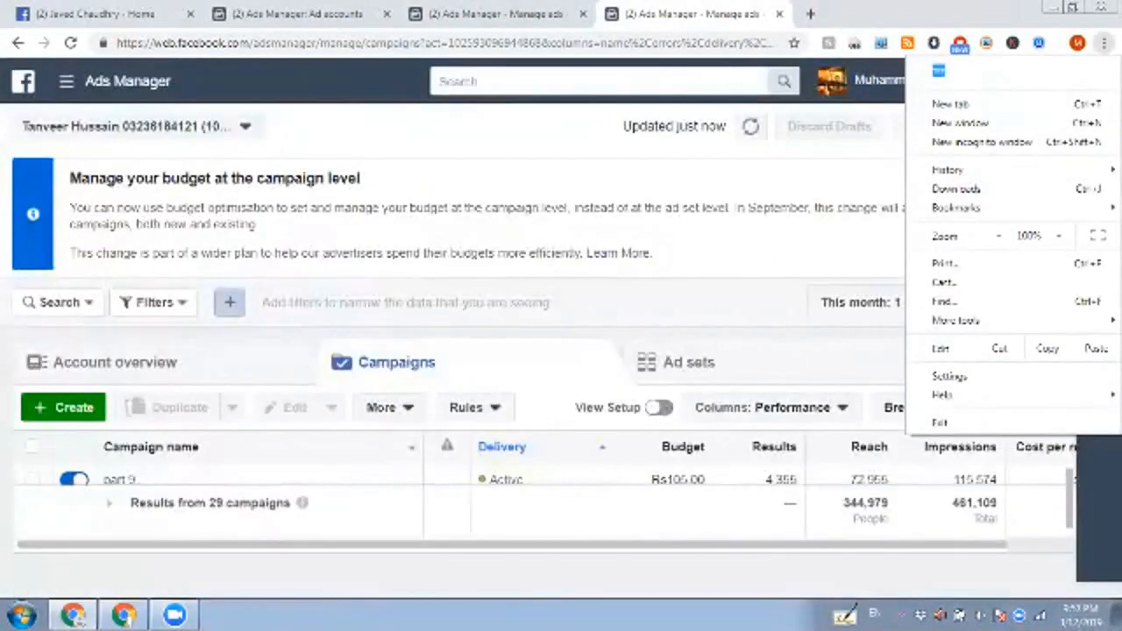
key(Escape)
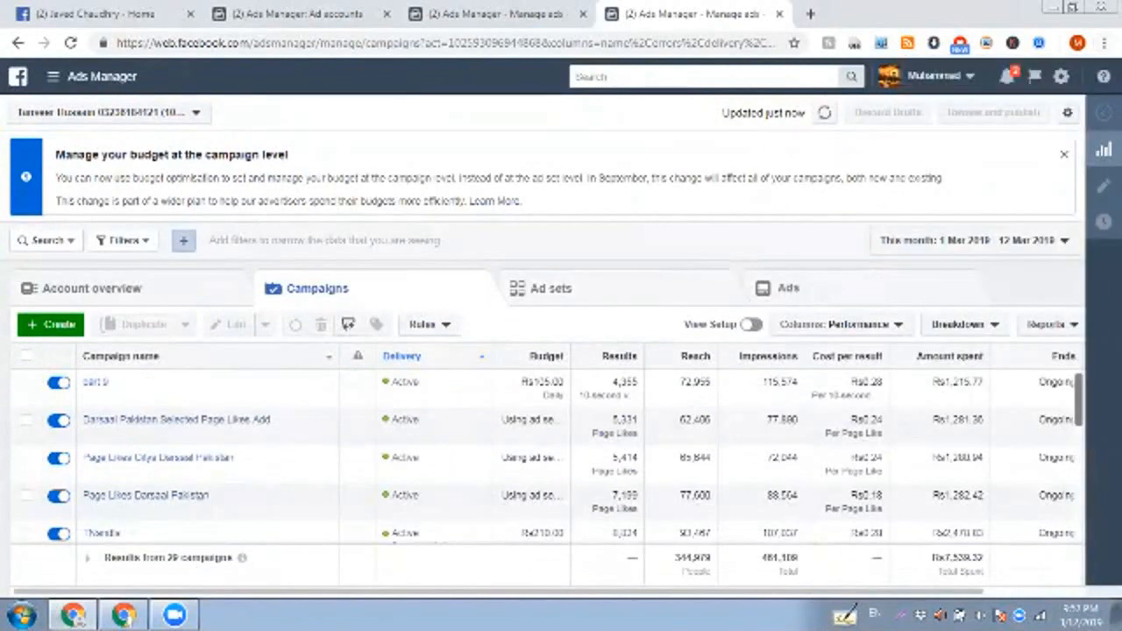
Step: Compare the results, reach, cost per result and amount spent of the campaigns in the two ad accounts
scroll(547, 456, down, 1)
scroll(547, 456, up, 1)
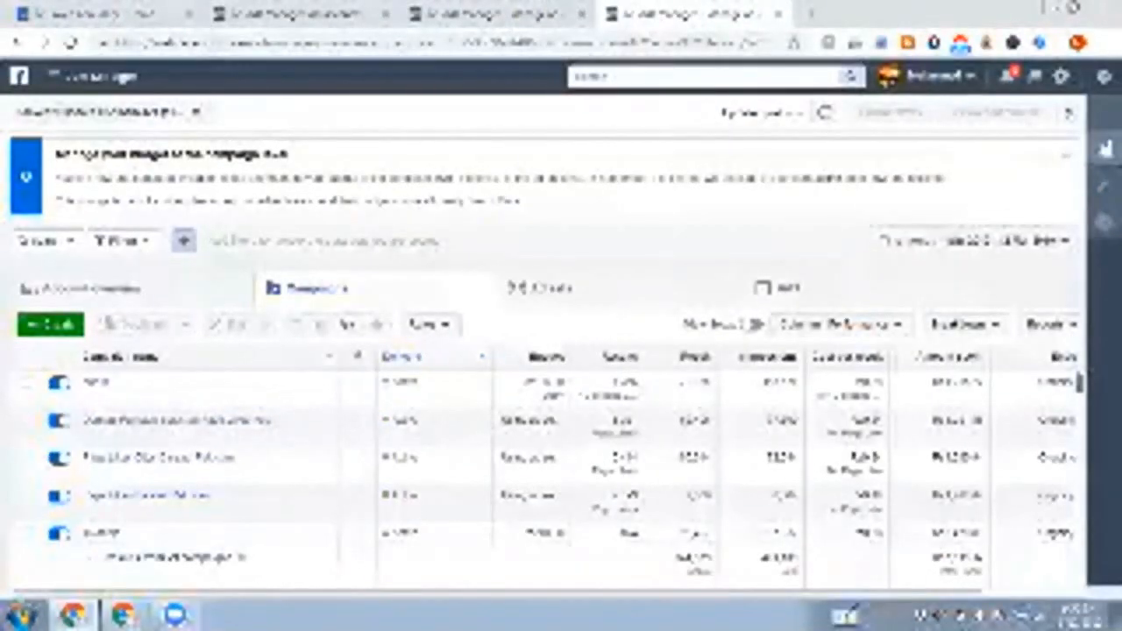
click(497, 14)
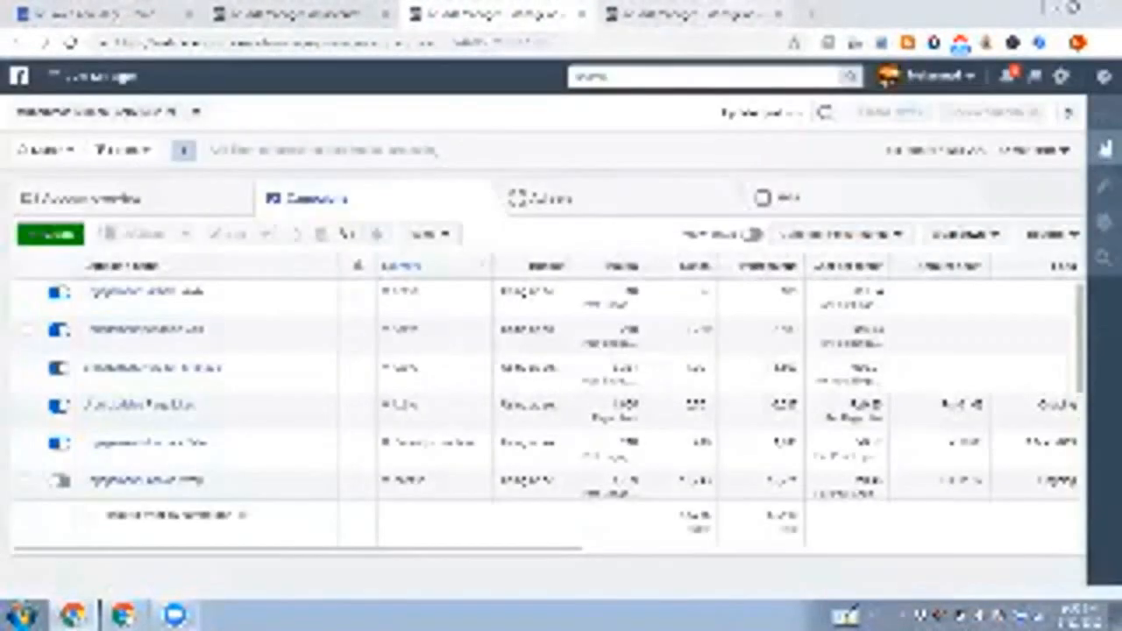
click(673, 14)
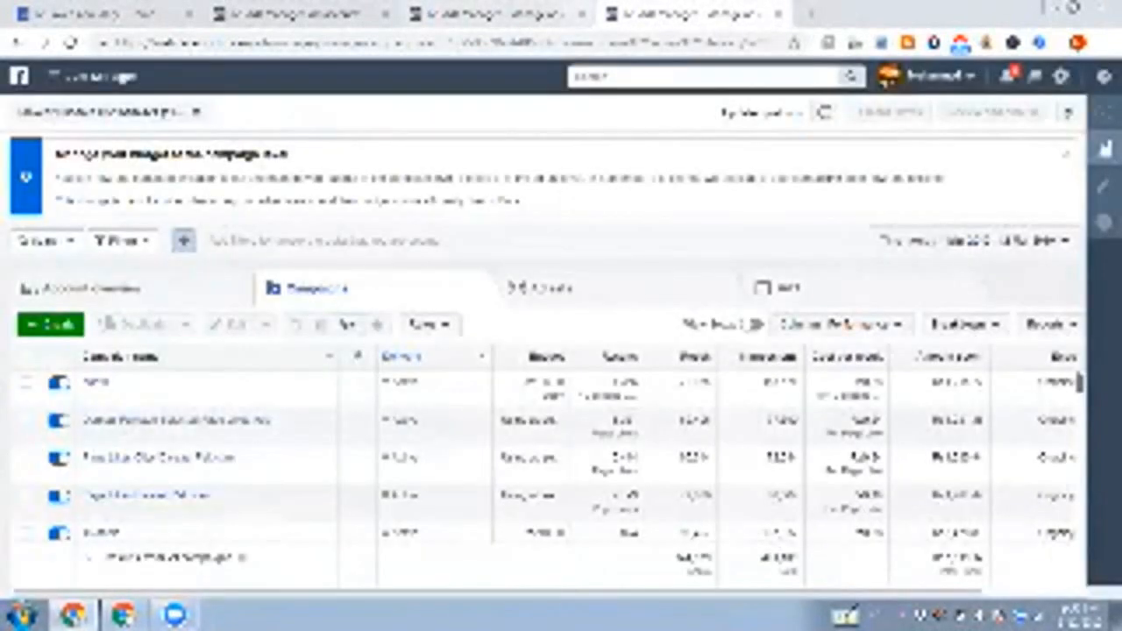
click(497, 14)
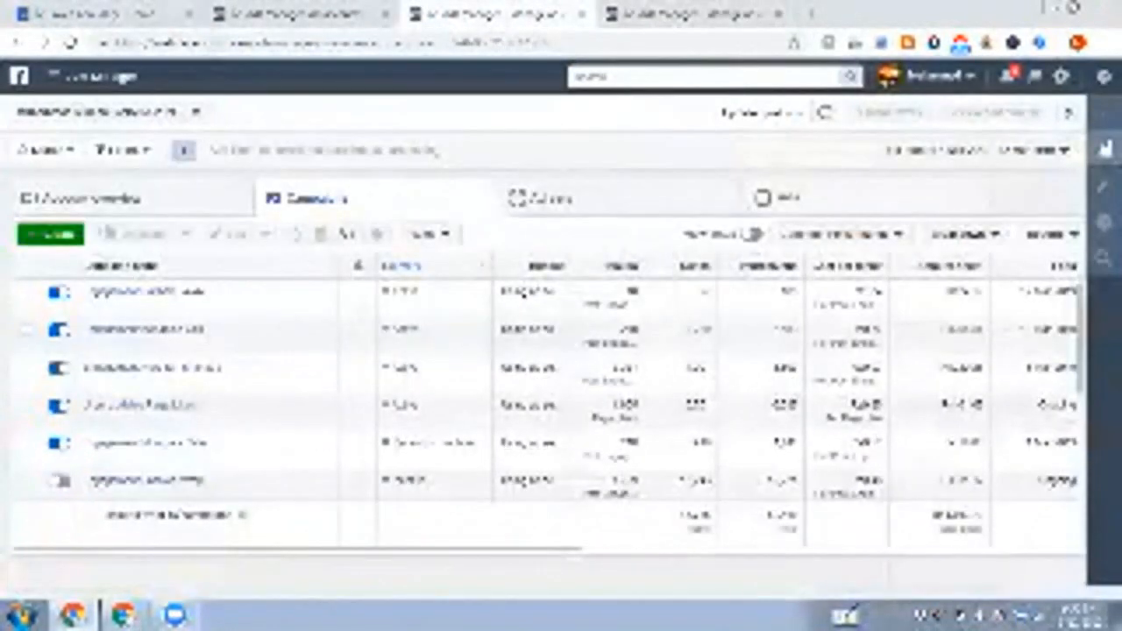
click(684, 14)
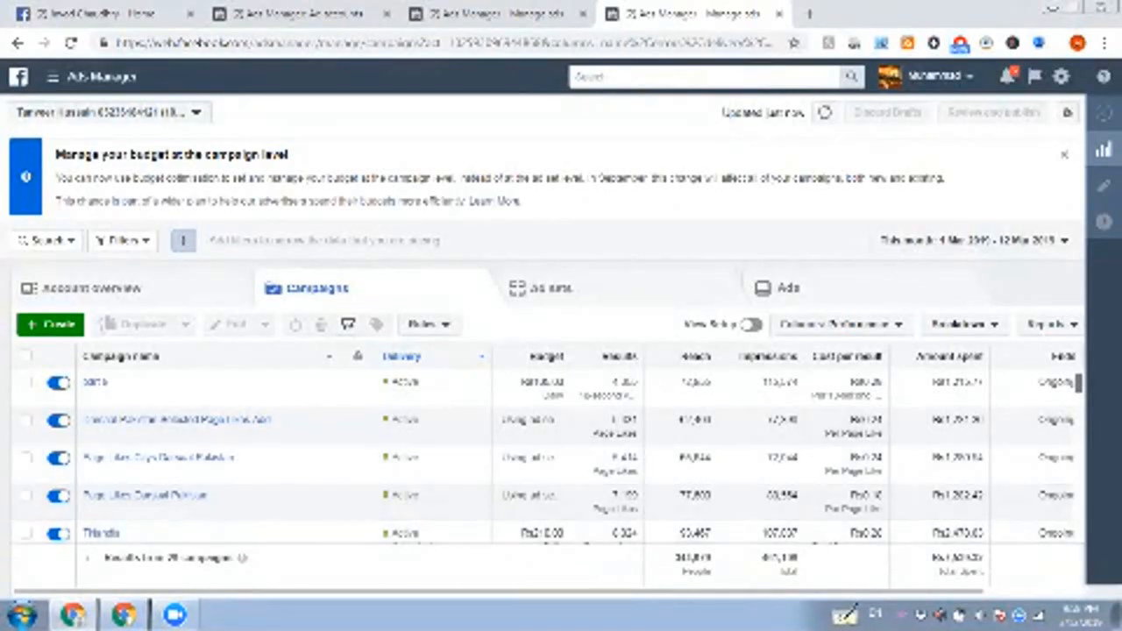
scroll(544, 456, down, 1)
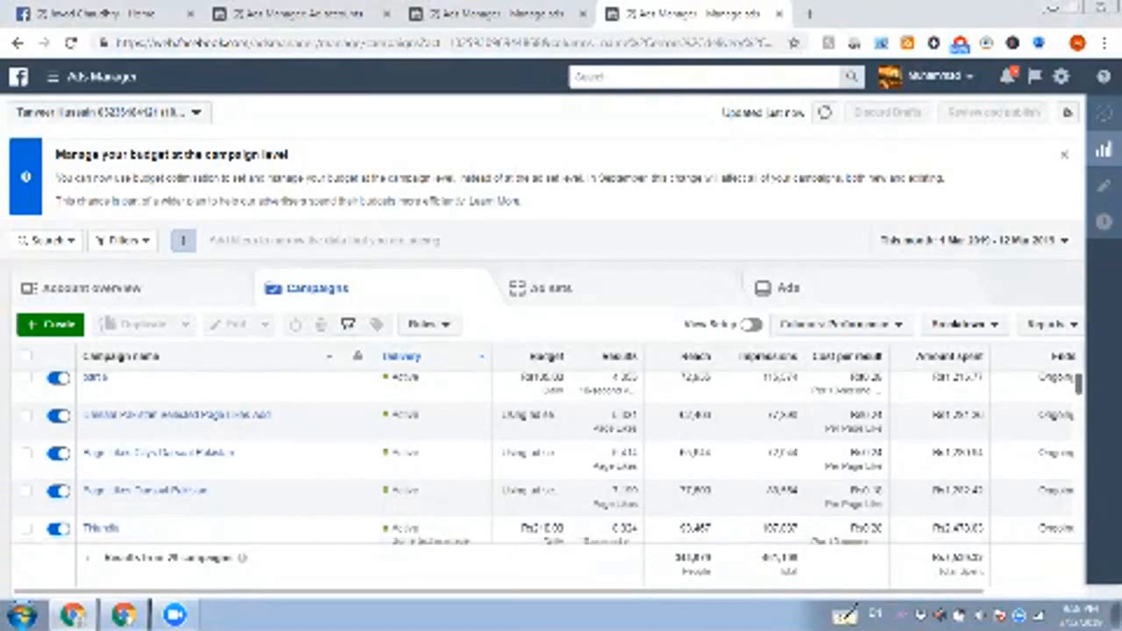
scroll(543, 456, up, 1)
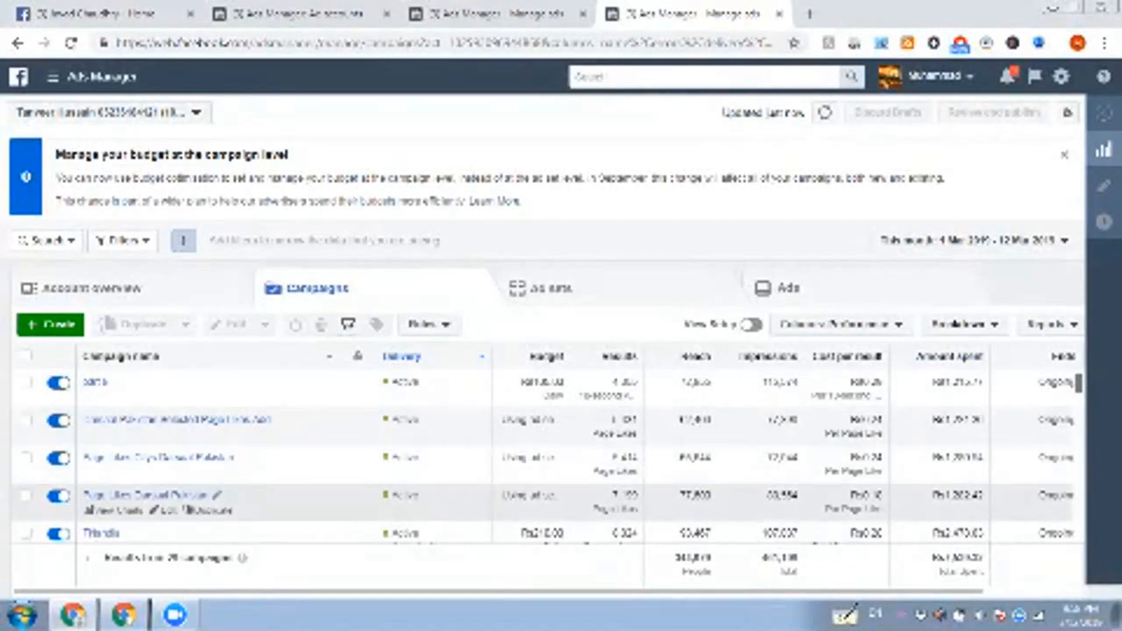
Step: Search Facebook for Darsaal Pakistan and open its page
click(105, 14)
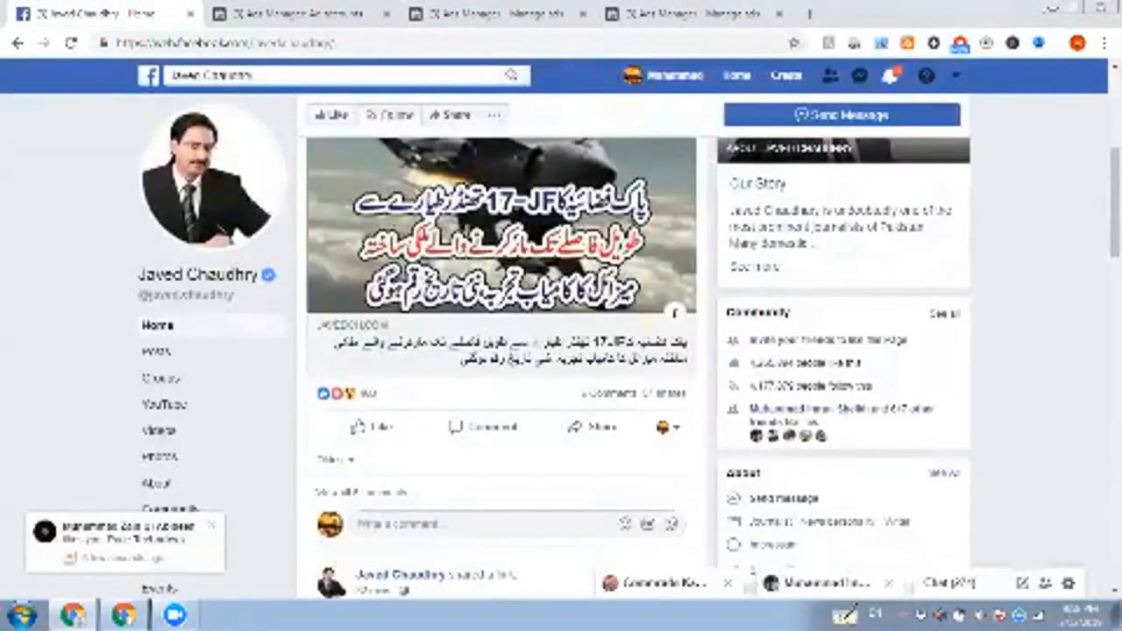
click(255, 75)
key(BackSpace)
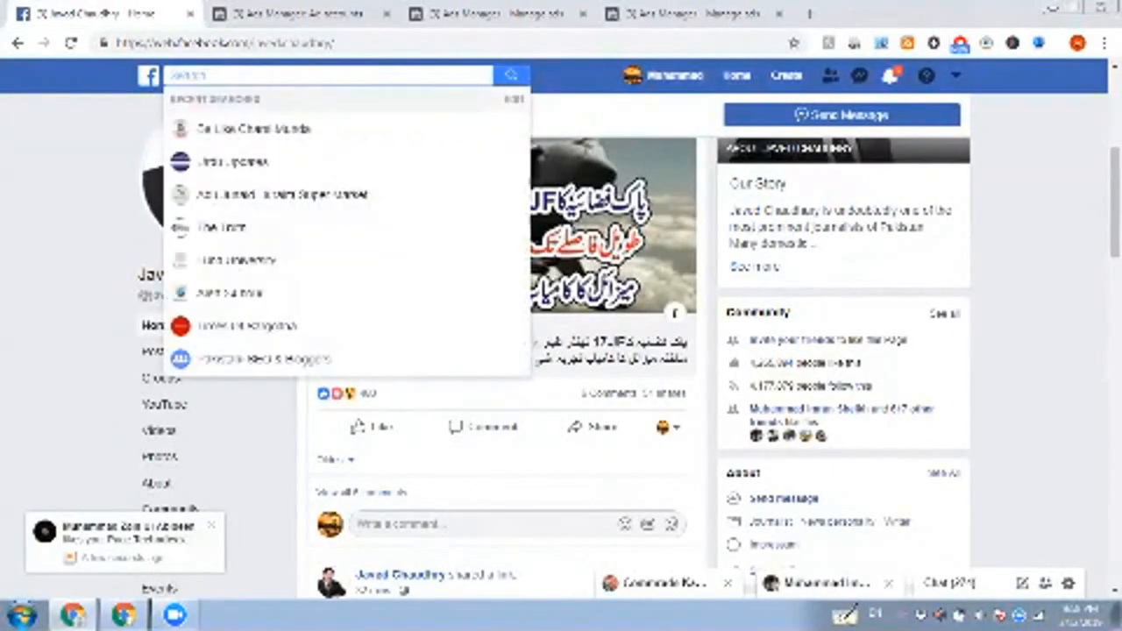
text(da)
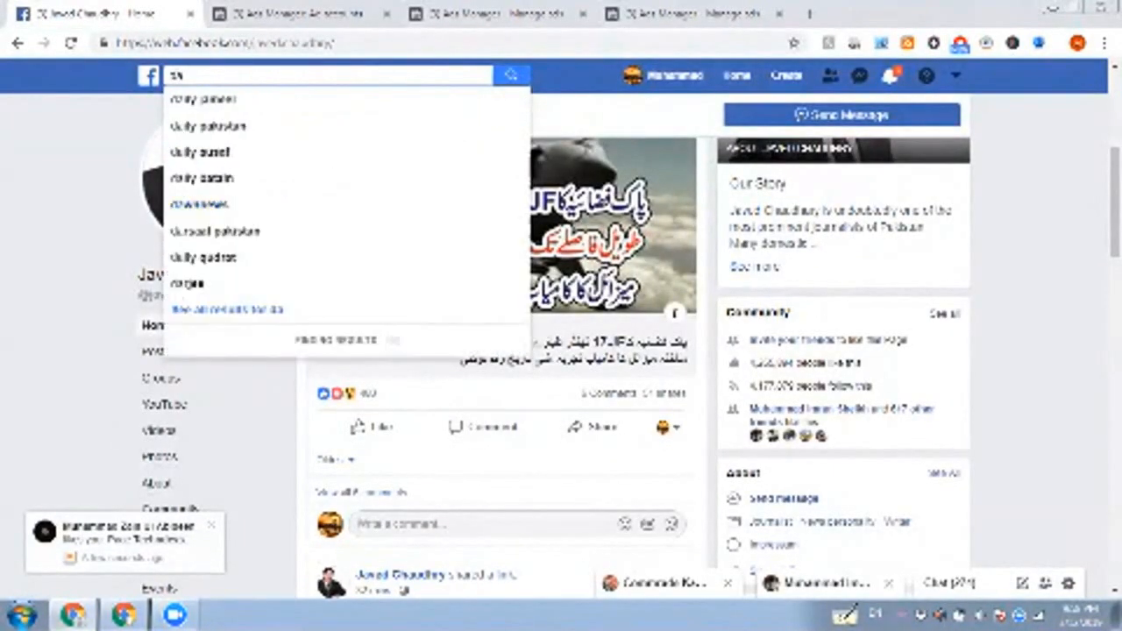
text(rsa)
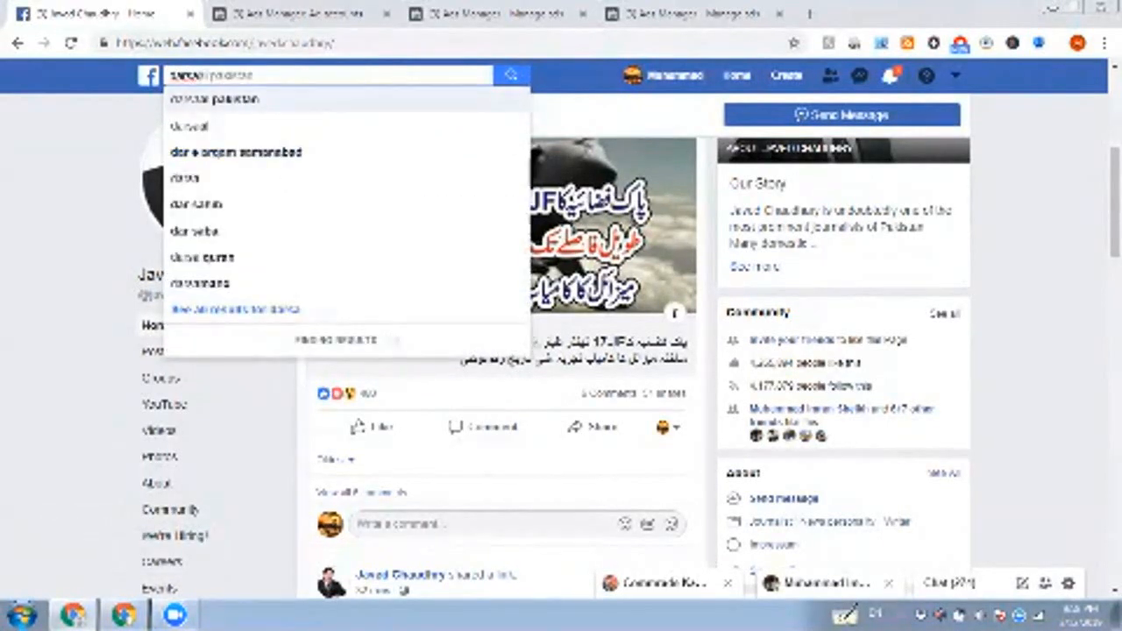
key(Return)
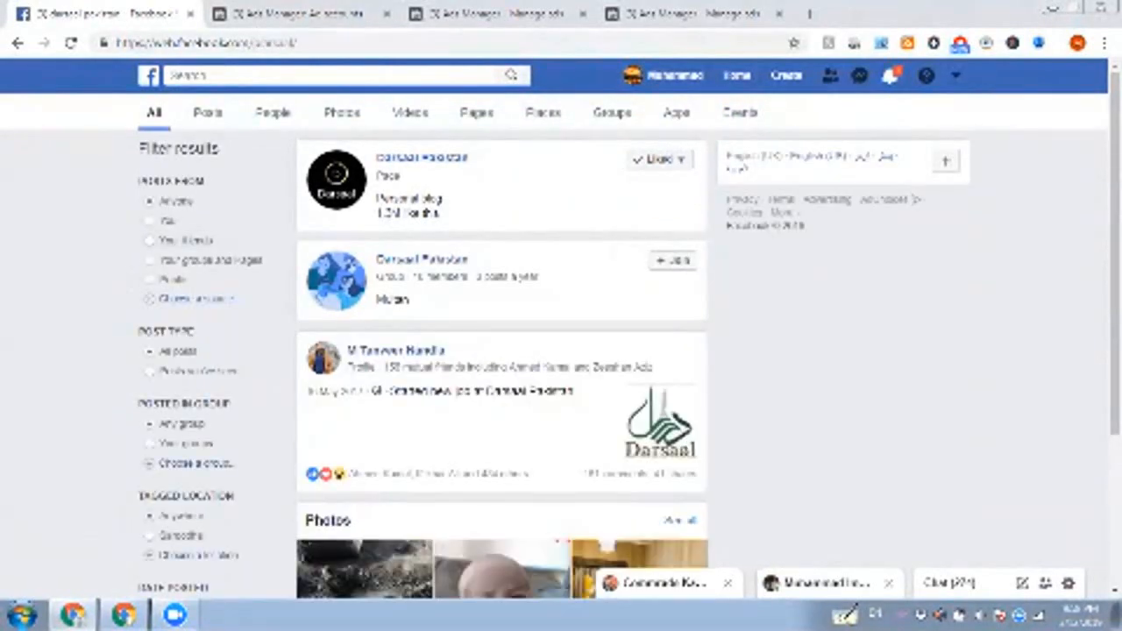
click(890, 75)
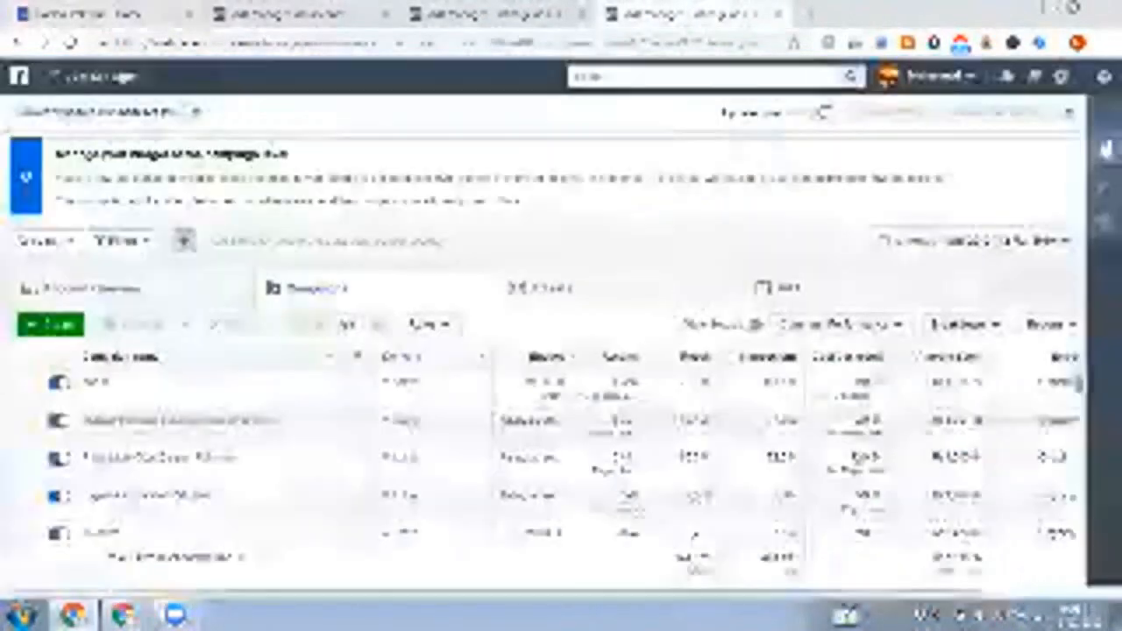
Step: Return to the campaigns and select the Darsaal Pakistan Selected Page Likes Add campaign, highlighting its cost per page like
click(692, 13)
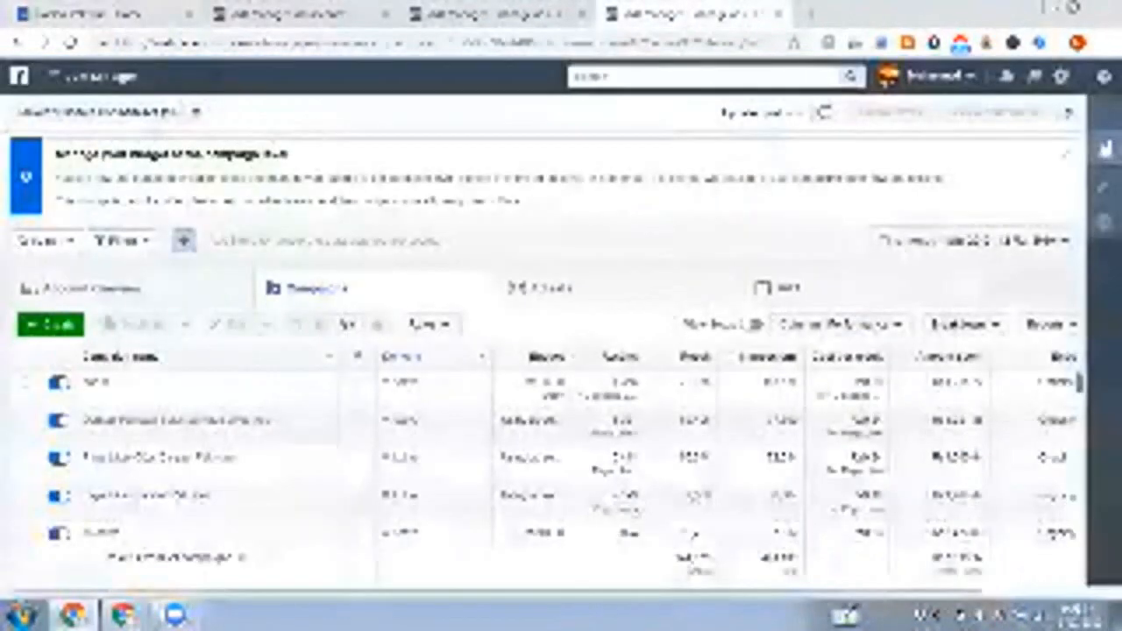
click(499, 14)
click(693, 14)
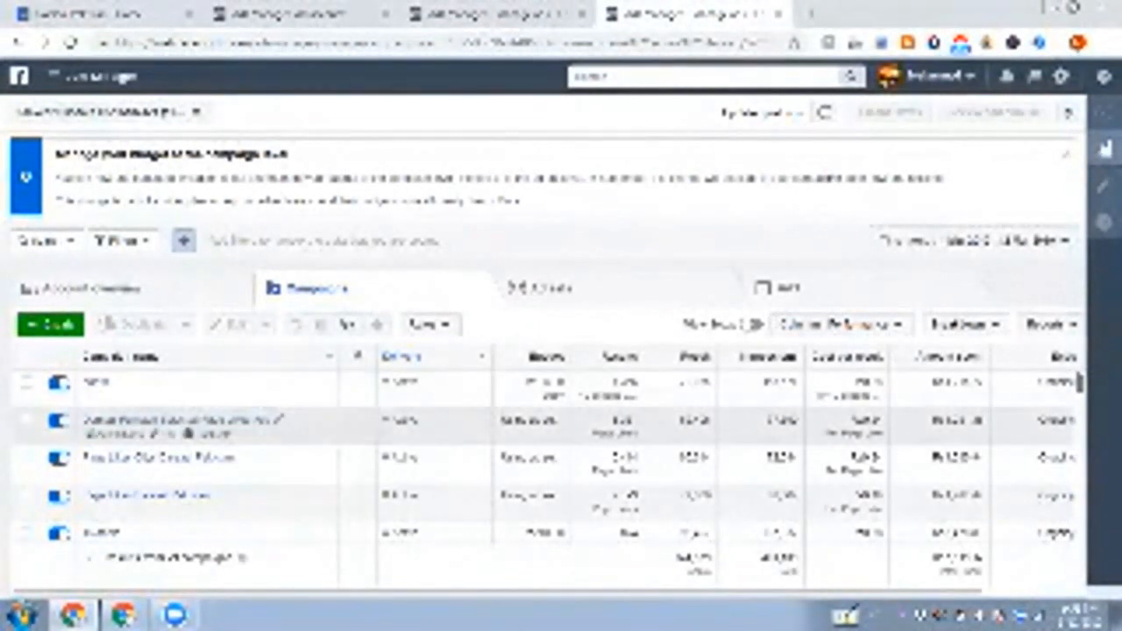
double_click(868, 420)
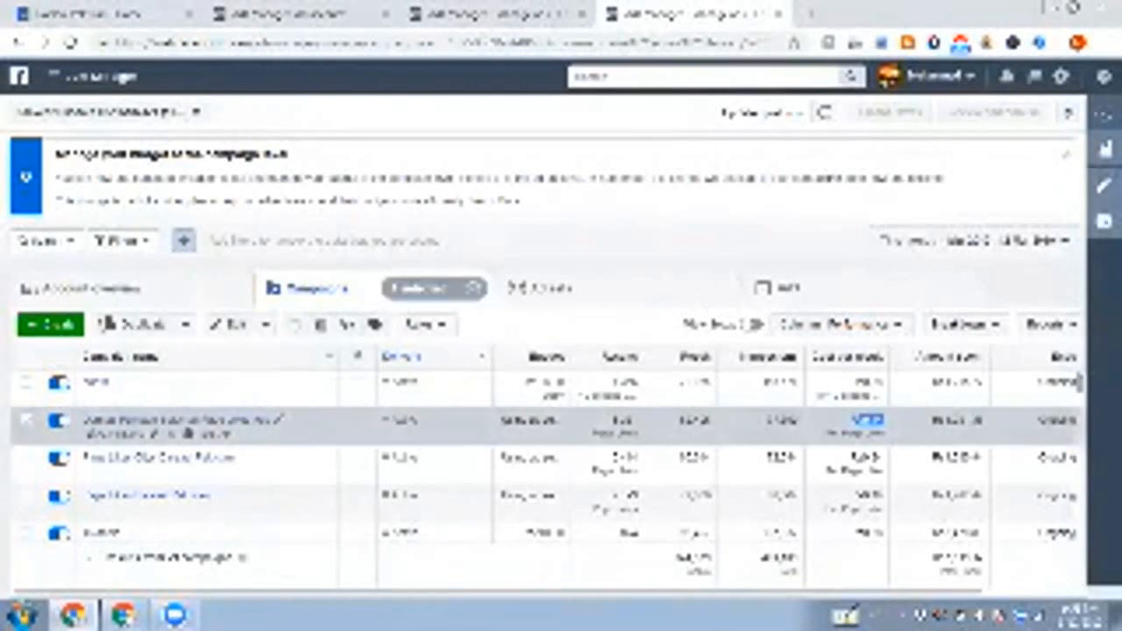
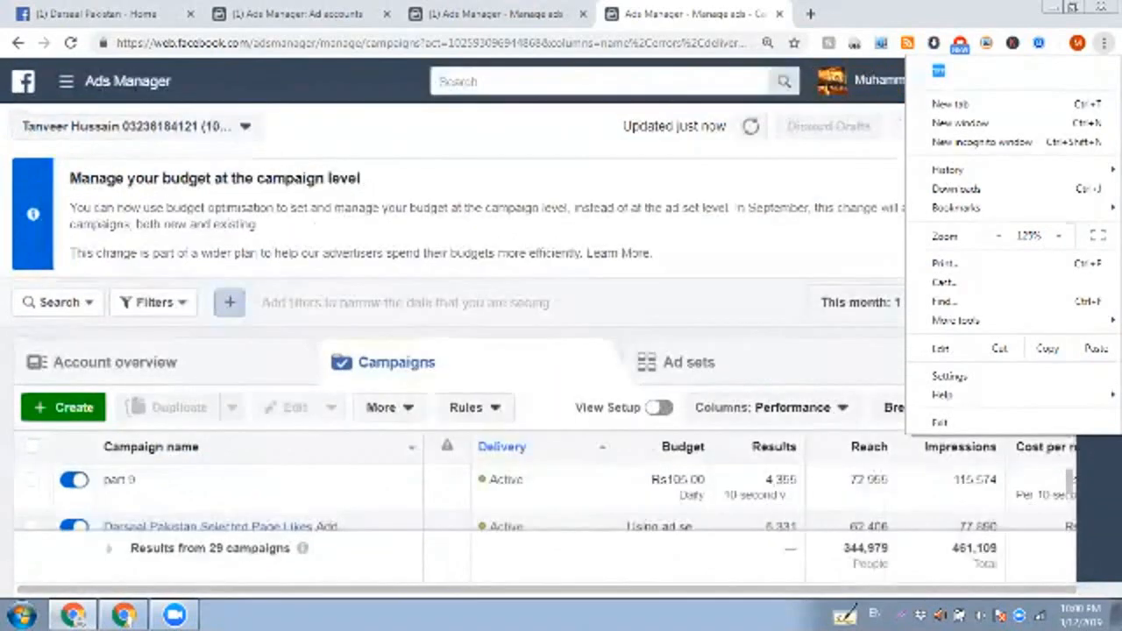
Step: Find the Page Likes Darsaal Pakistan campaign and select it, highlighting its cost per page like
key(Escape)
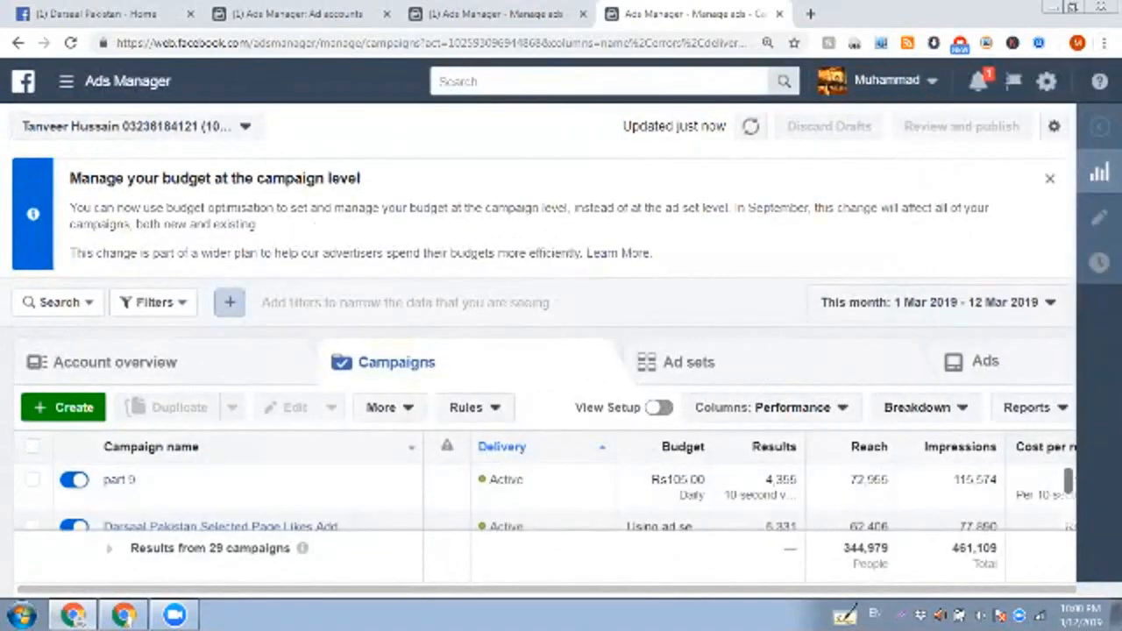
scroll(543, 495, down, 1)
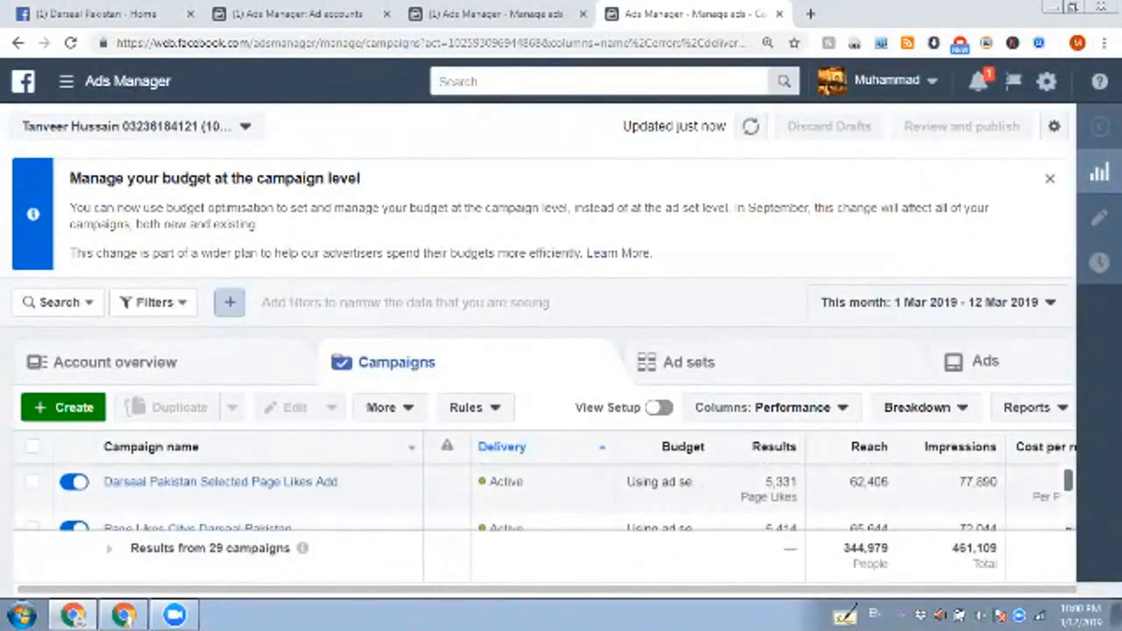
scroll(543, 496, down, 1)
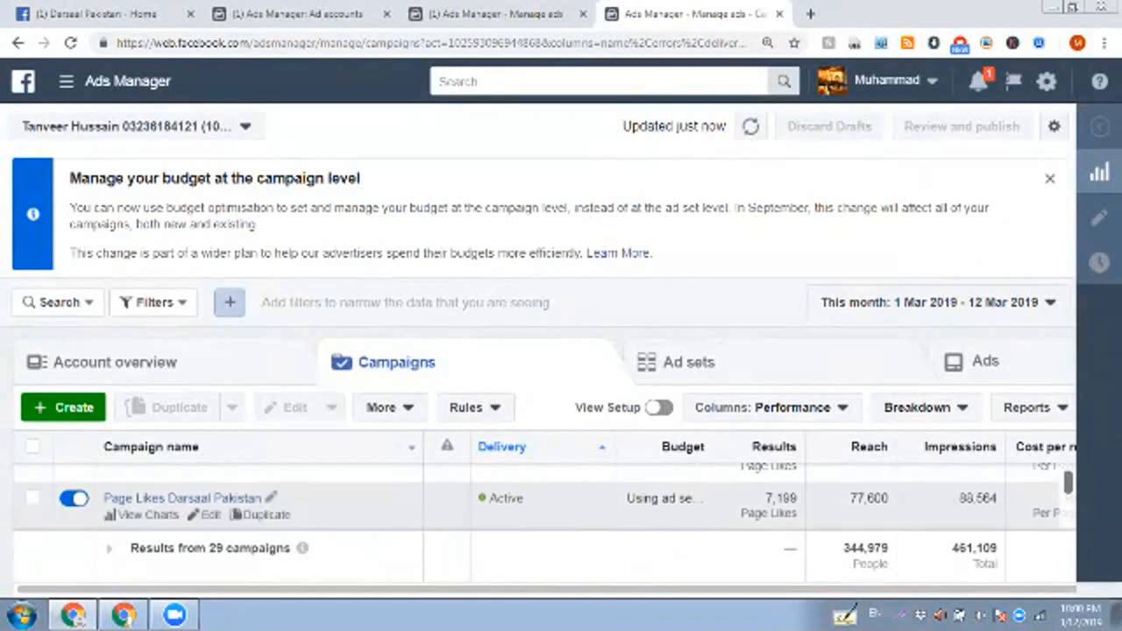
scroll(544, 495, up, 2)
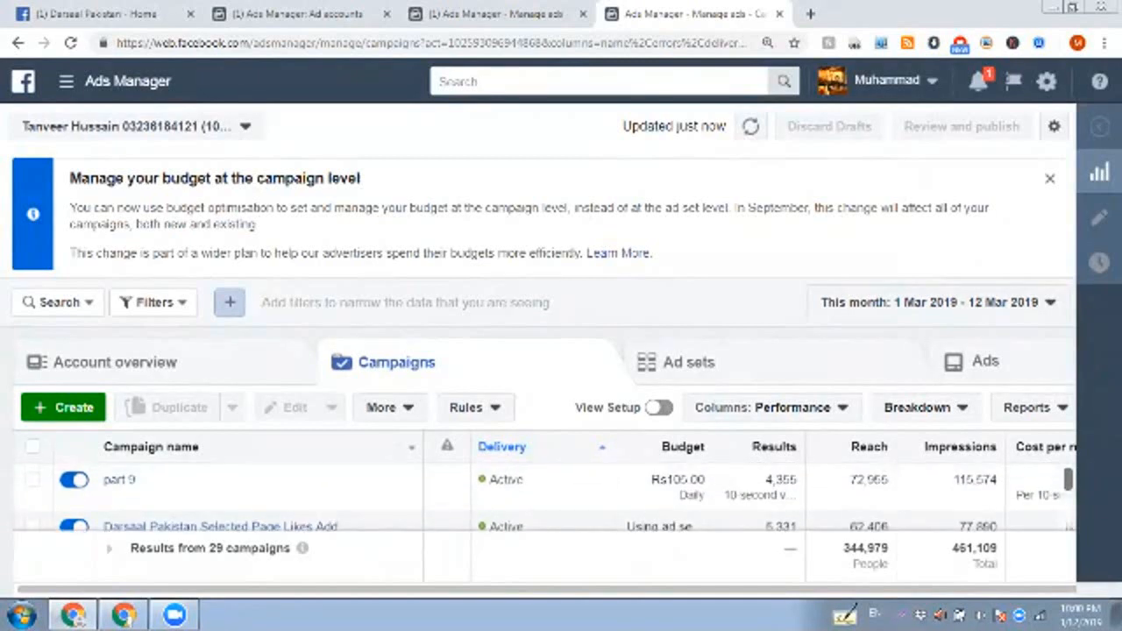
scroll(543, 495, down, 3)
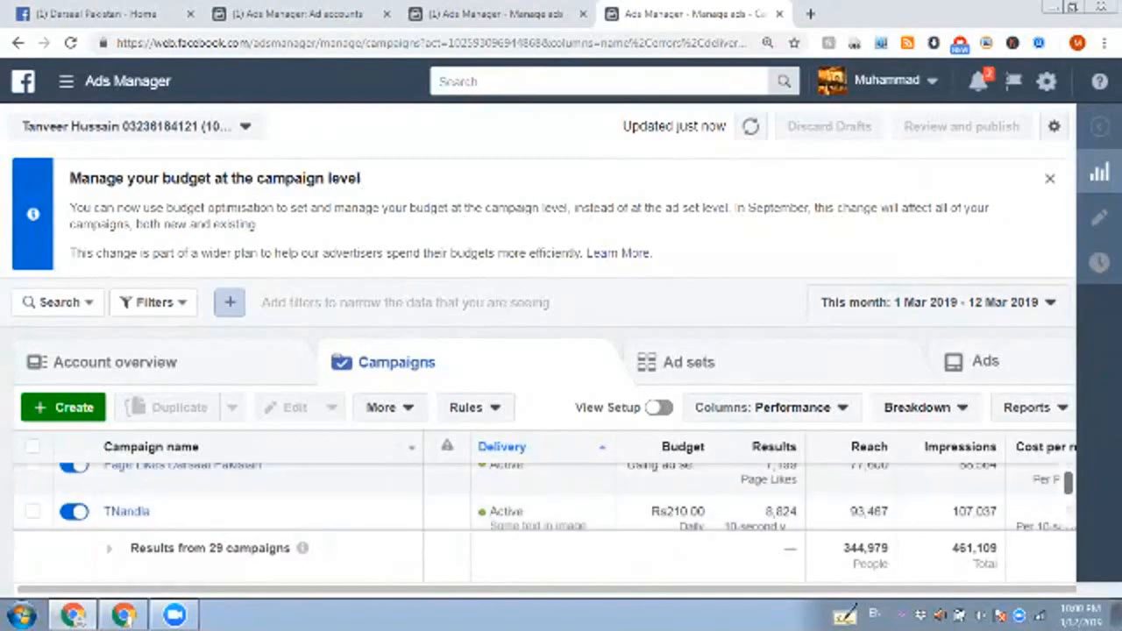
scroll(544, 496, right, 2)
scroll(556, 508, right, 2)
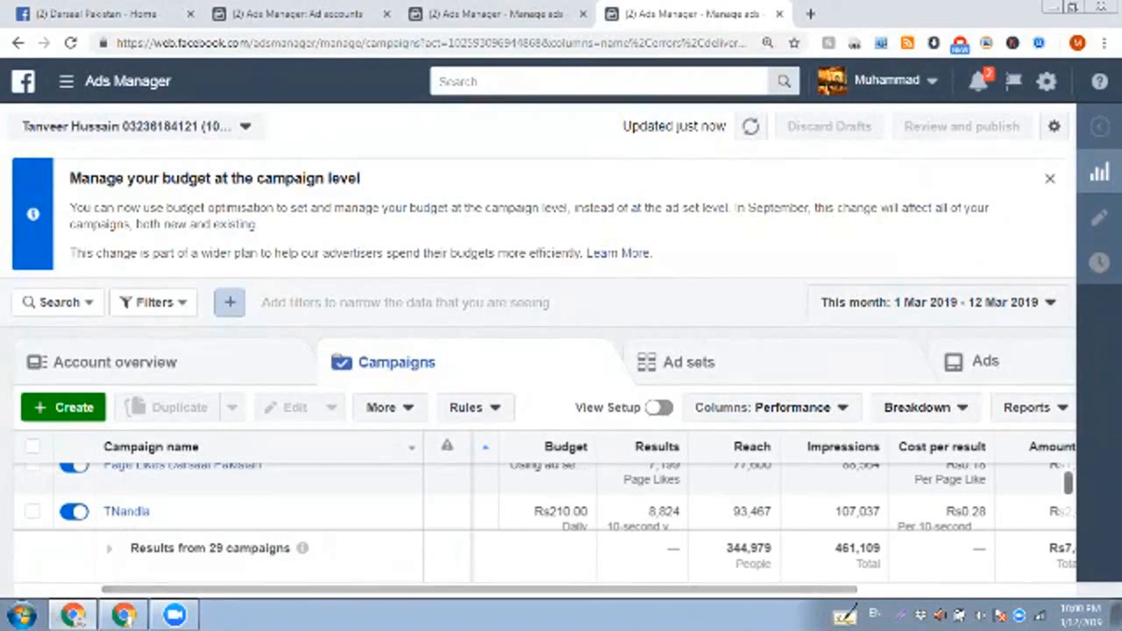
scroll(543, 503, up, 1)
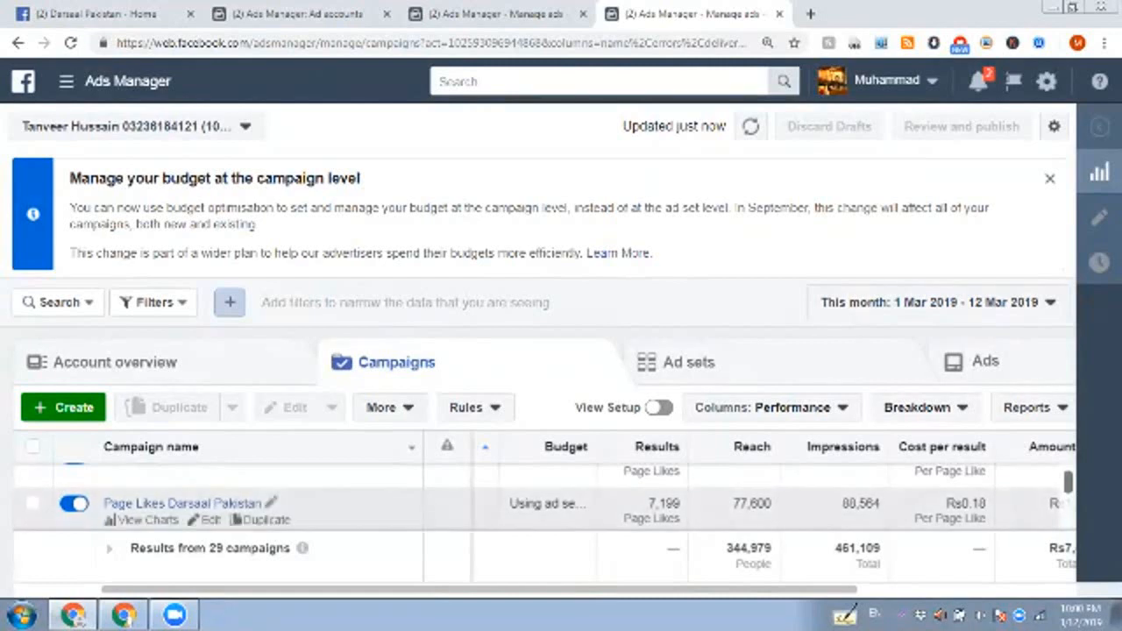
drag(986, 504, 961, 504)
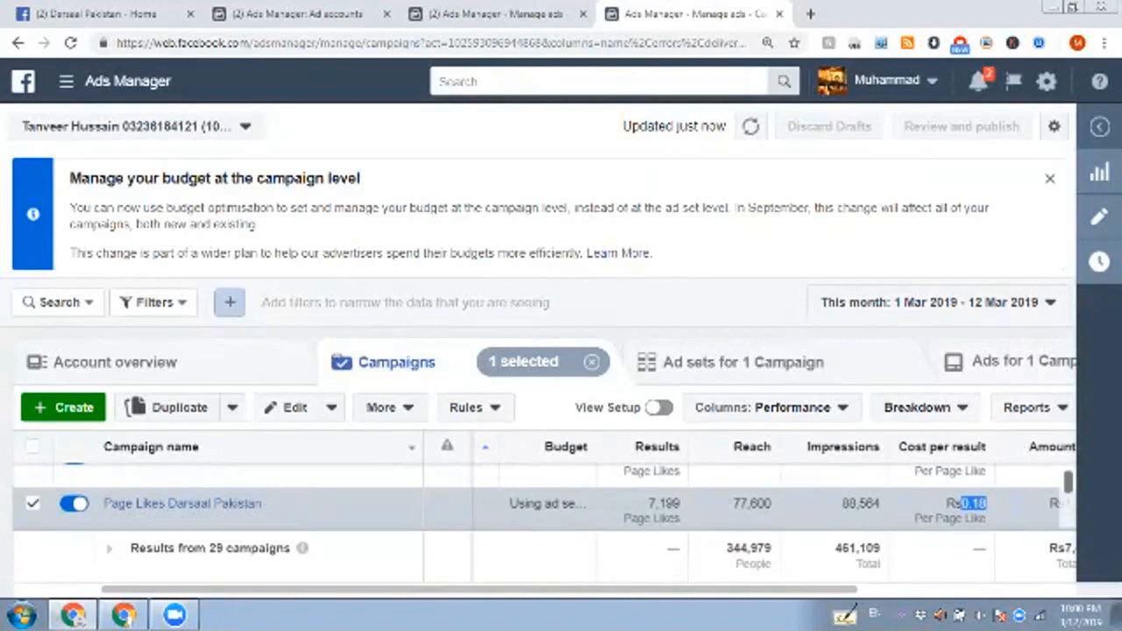
Step: Select the Page Likes Citys Darsaal Pakistan campaign to check its cost per page like, followed by the Darsaal Pakistan Selected Page Likes Add campaign
scroll(543, 499, down, 1)
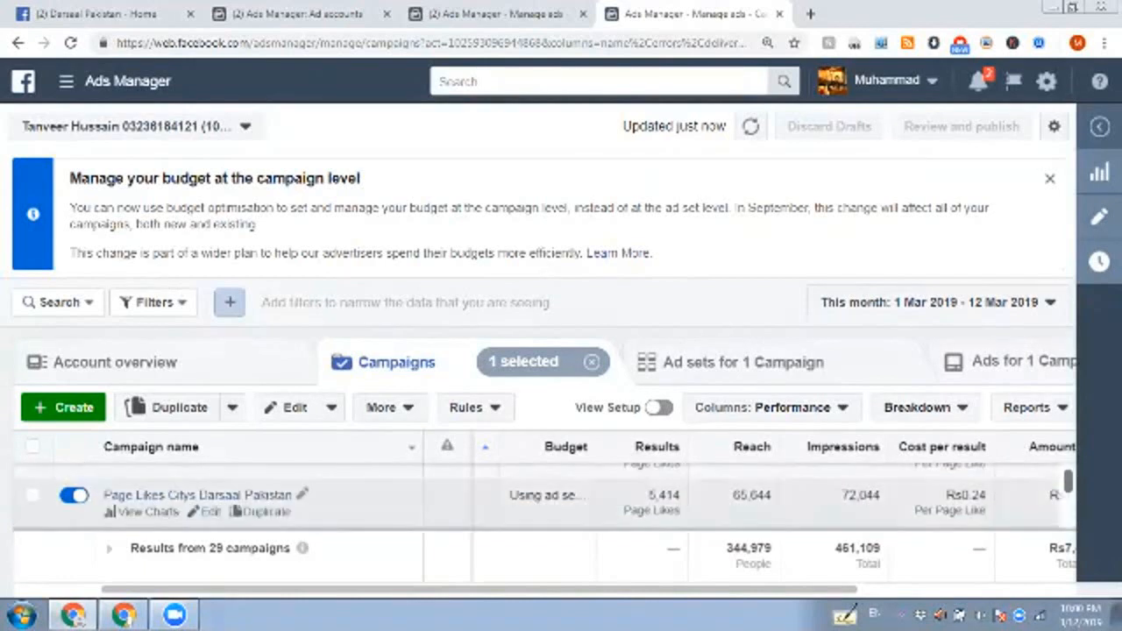
click(959, 498)
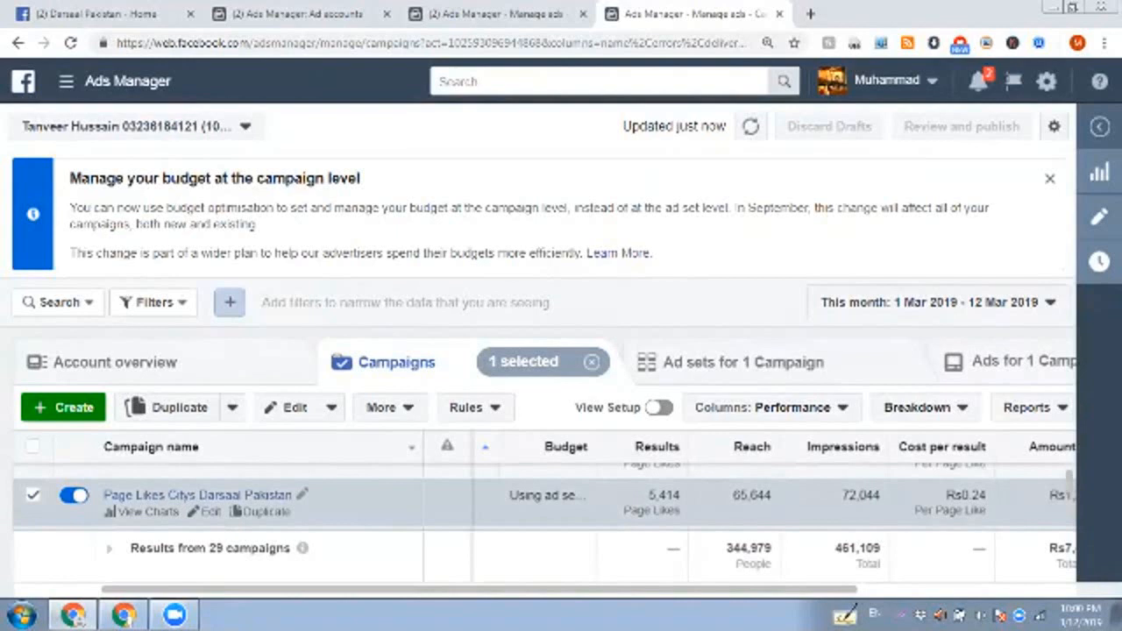
drag(961, 496, 987, 496)
click(1067, 481)
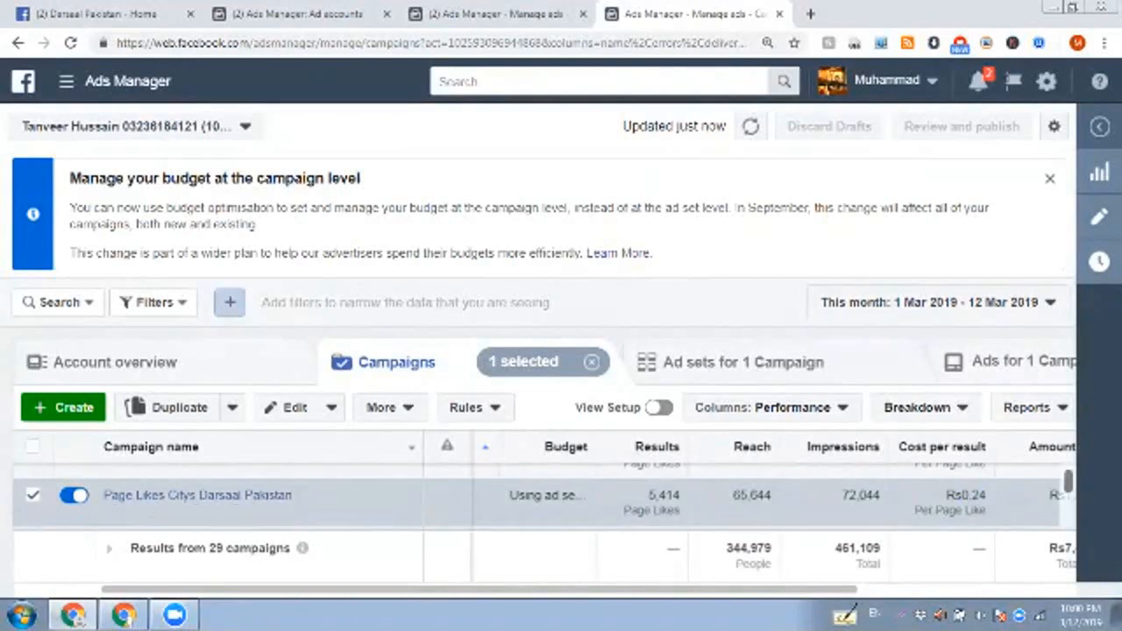
drag(1067, 481, 1068, 480)
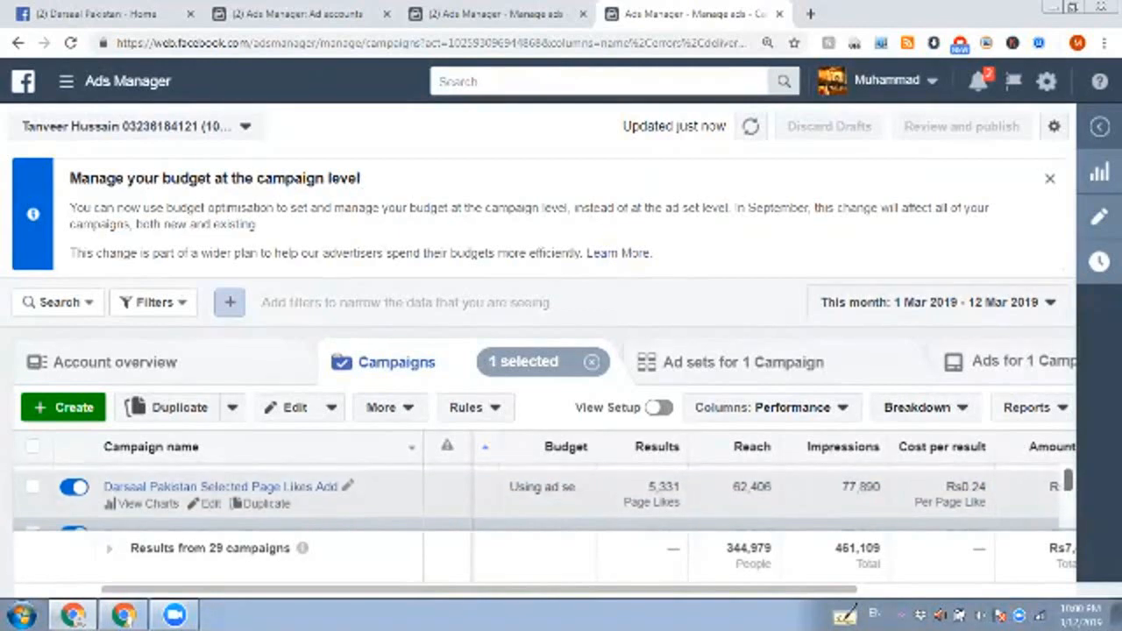
click(385, 492)
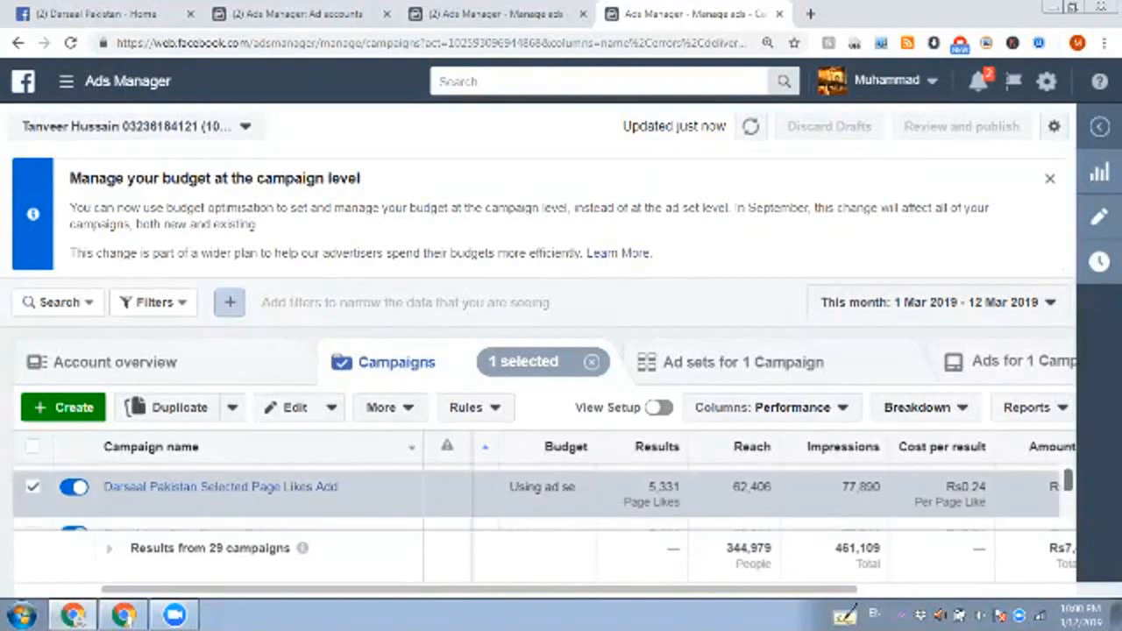
scroll(543, 500, up, 1)
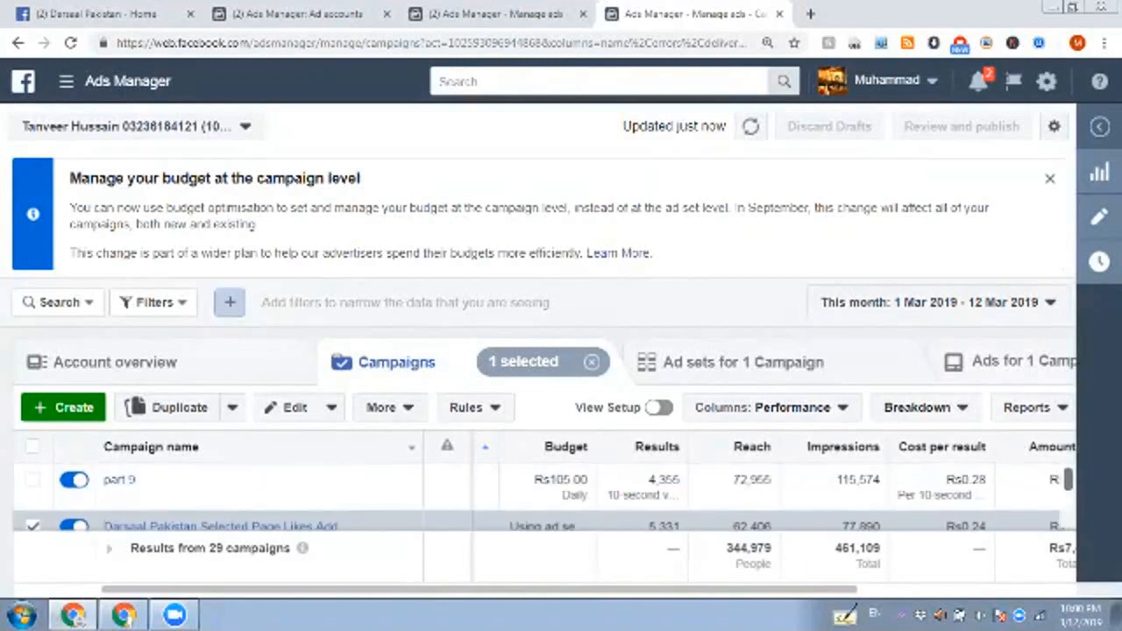
Step: Switch to the other ad account's campaigns and select Urdu Updates Page Likes, highlighting its cost per page like
click(525, 14)
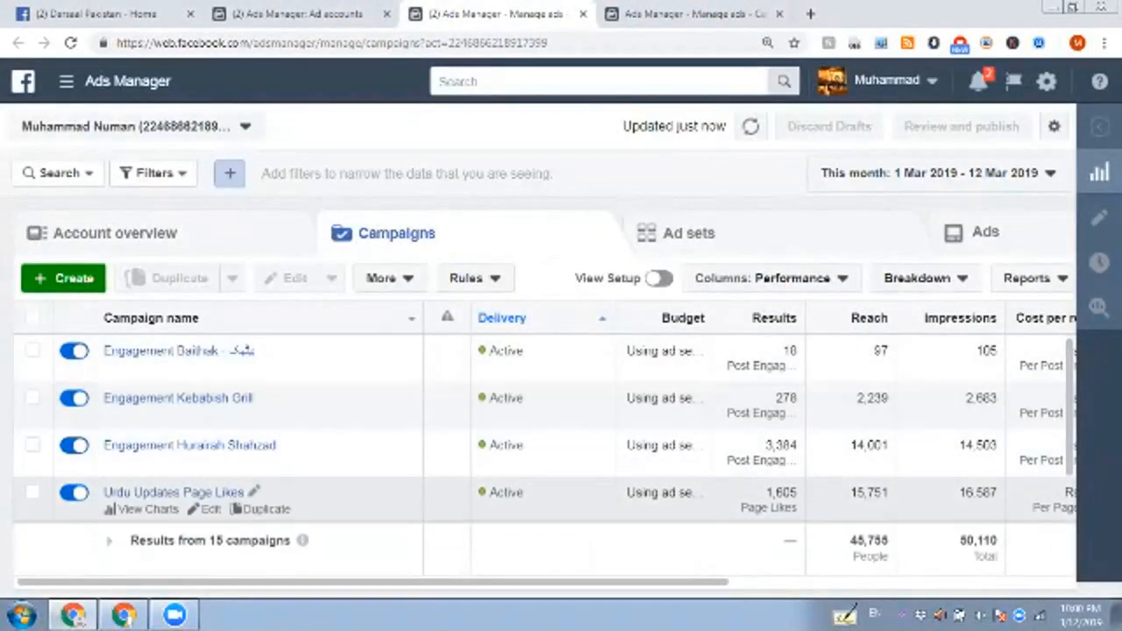
drag(371, 581, 510, 581)
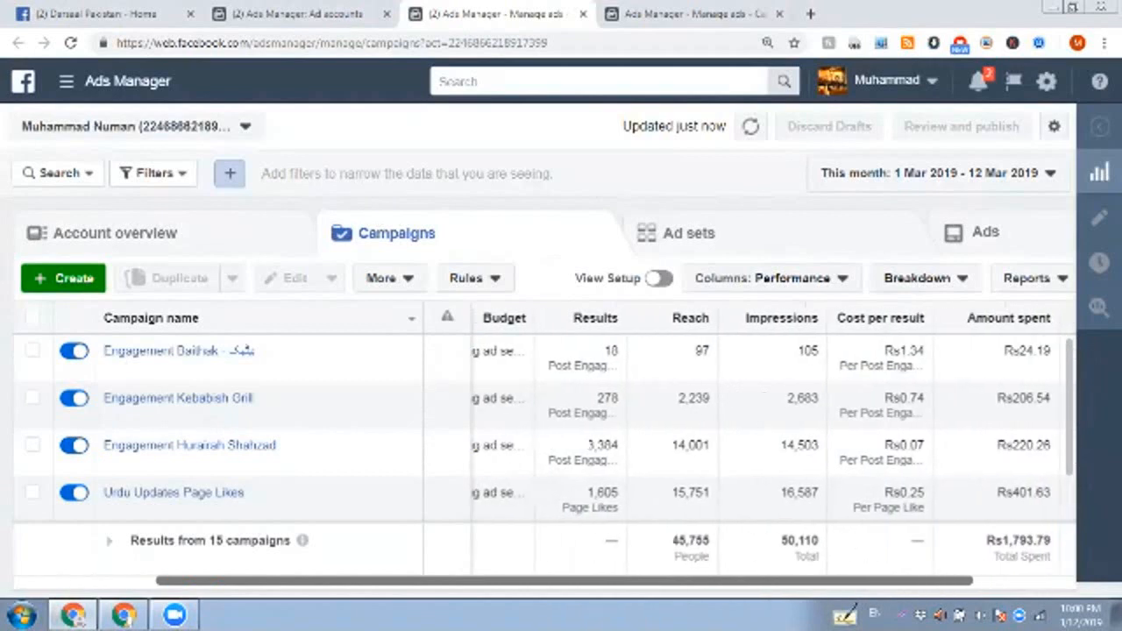
drag(900, 492, 925, 492)
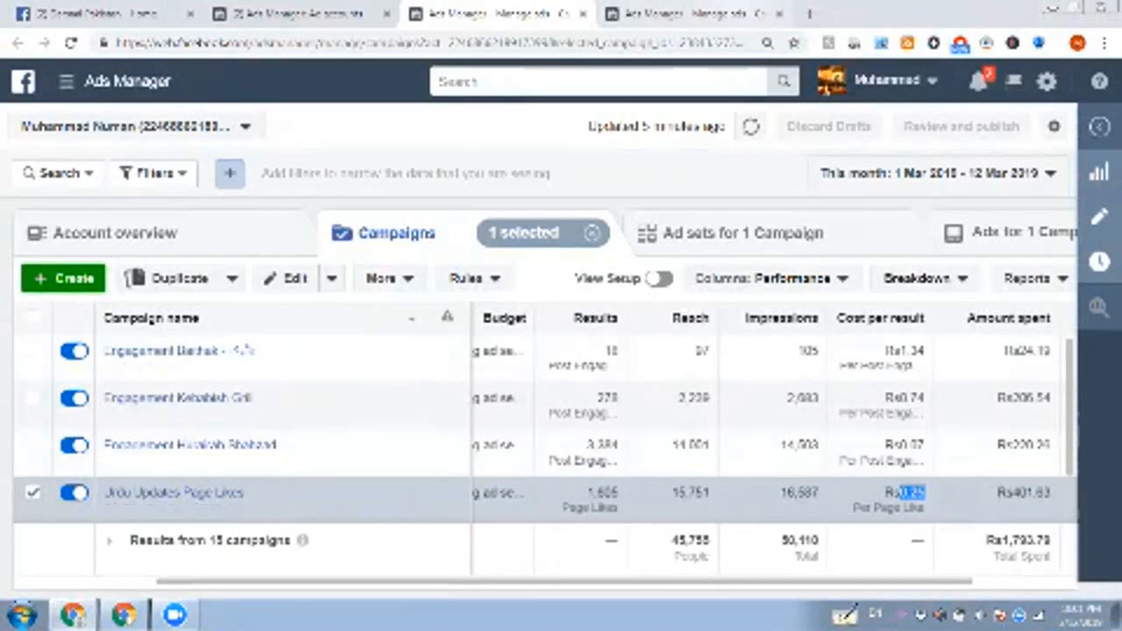
Step: Revisit the Darsaal Pakistan campaigns and the Darsaal Pakistan page, ending on the ad account with the Urdu Updates Page Likes campaign
click(734, 14)
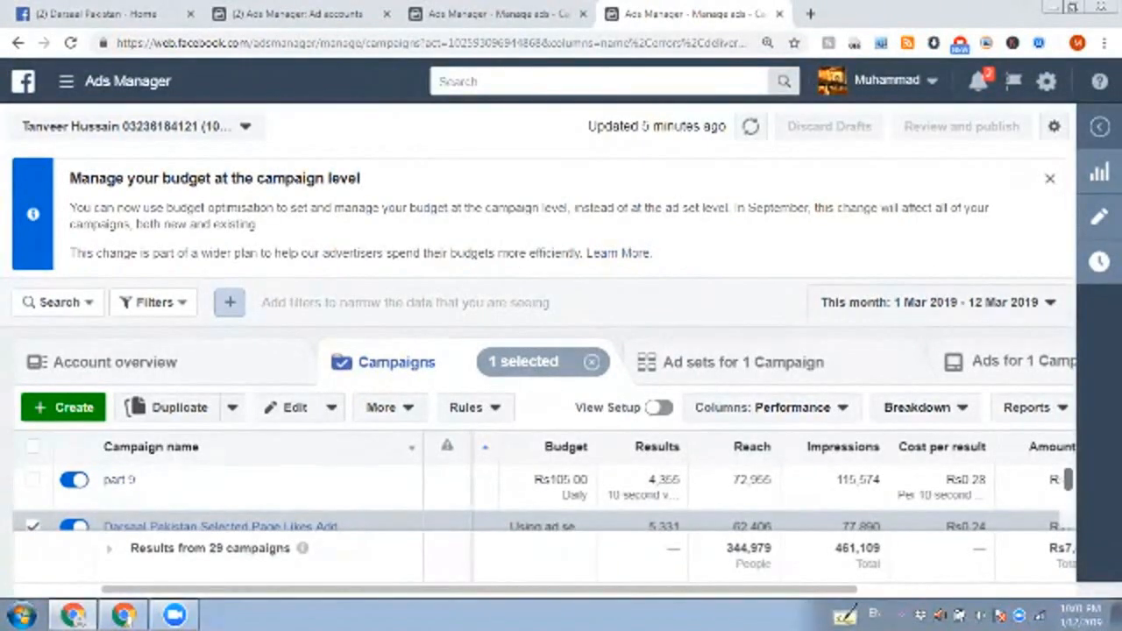
key(ctrl+Tab)
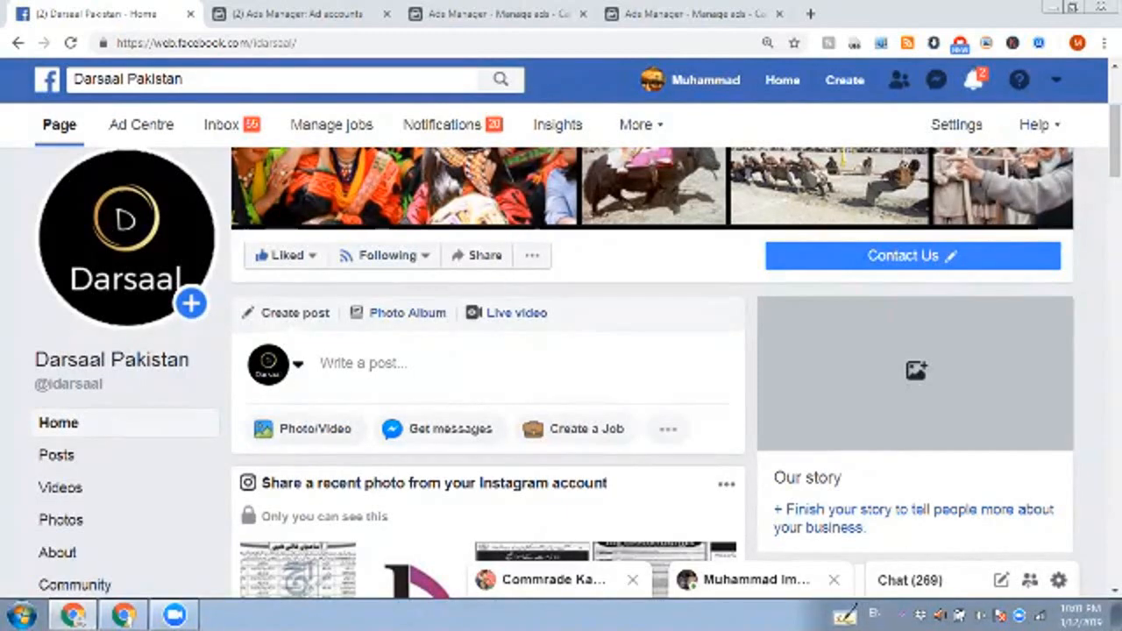
click(495, 13)
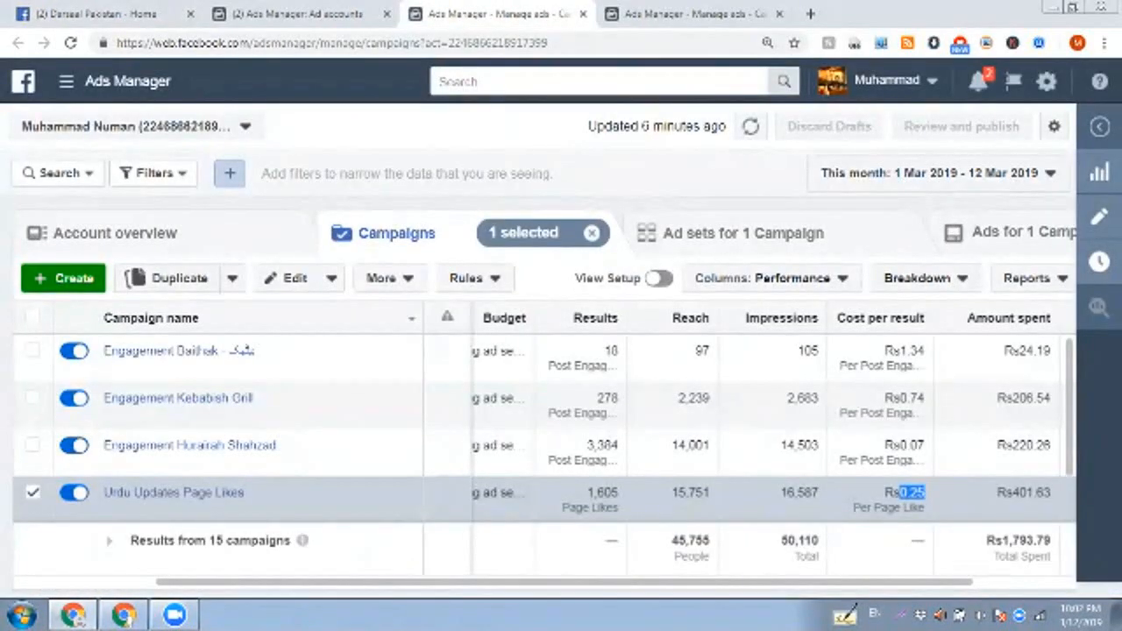
Step: Reduce the browser zoom of the campaigns page to 100%
click(1104, 43)
click(999, 236)
click(999, 235)
click(998, 235)
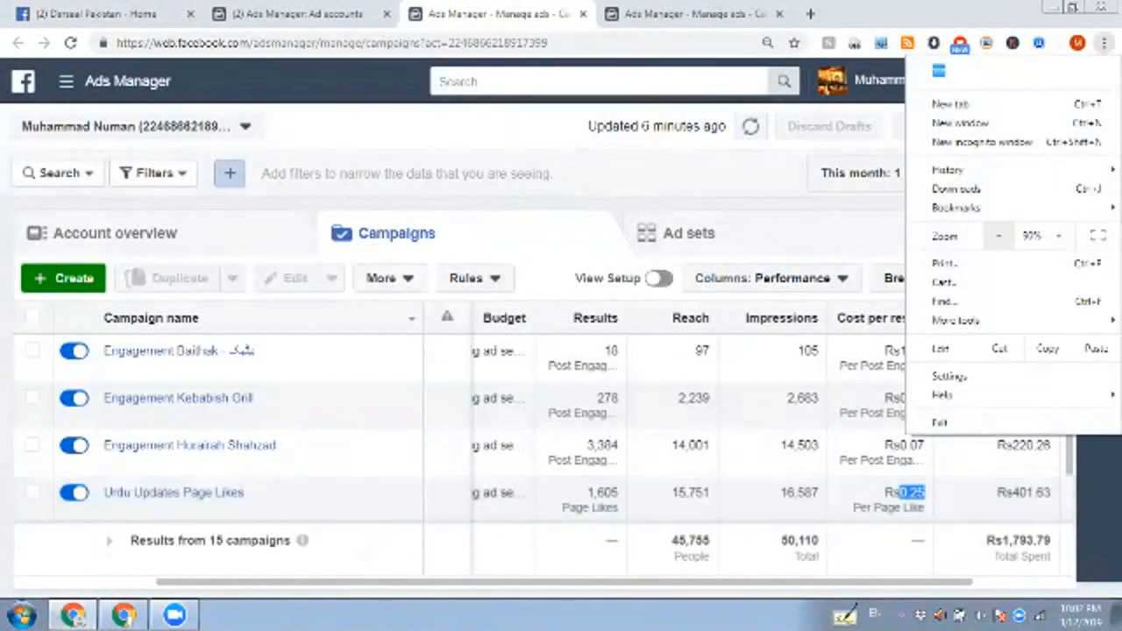
click(998, 236)
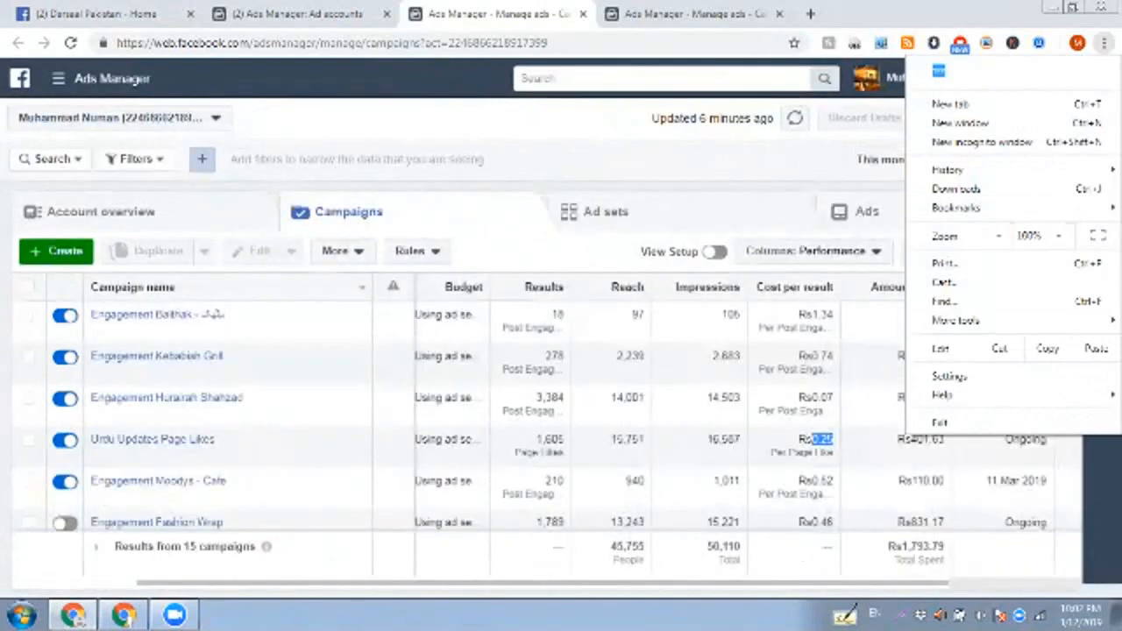
click(387, 246)
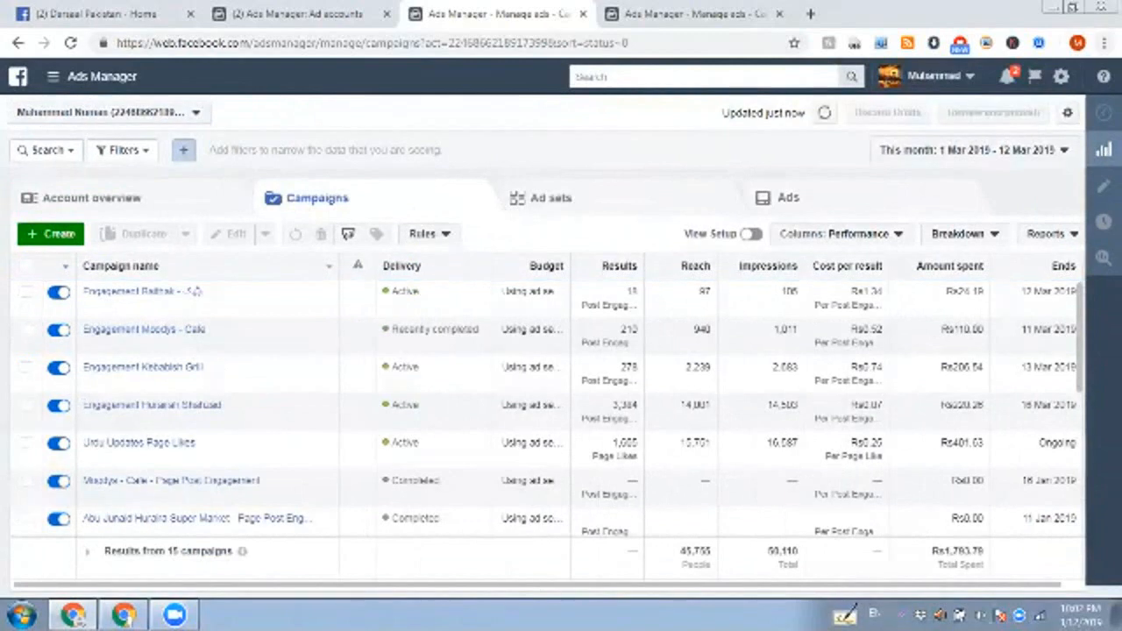
click(1103, 42)
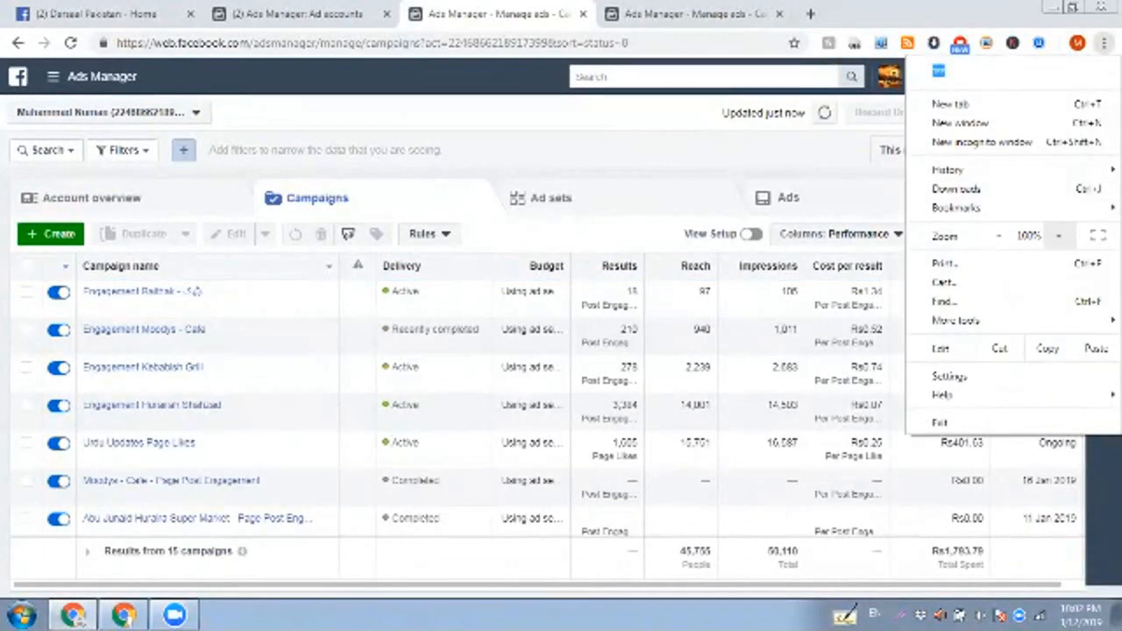
key(Escape)
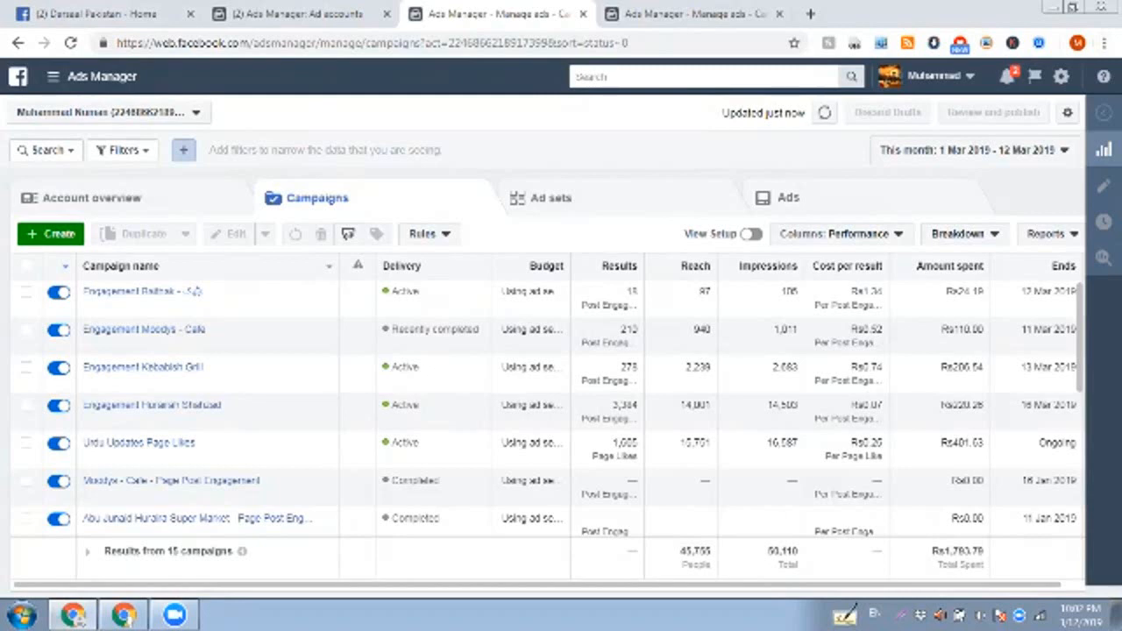
Step: Start a new campaign from scratch instead of continuing the earlier draft, and choose Engagement as its marketing objective
click(50, 234)
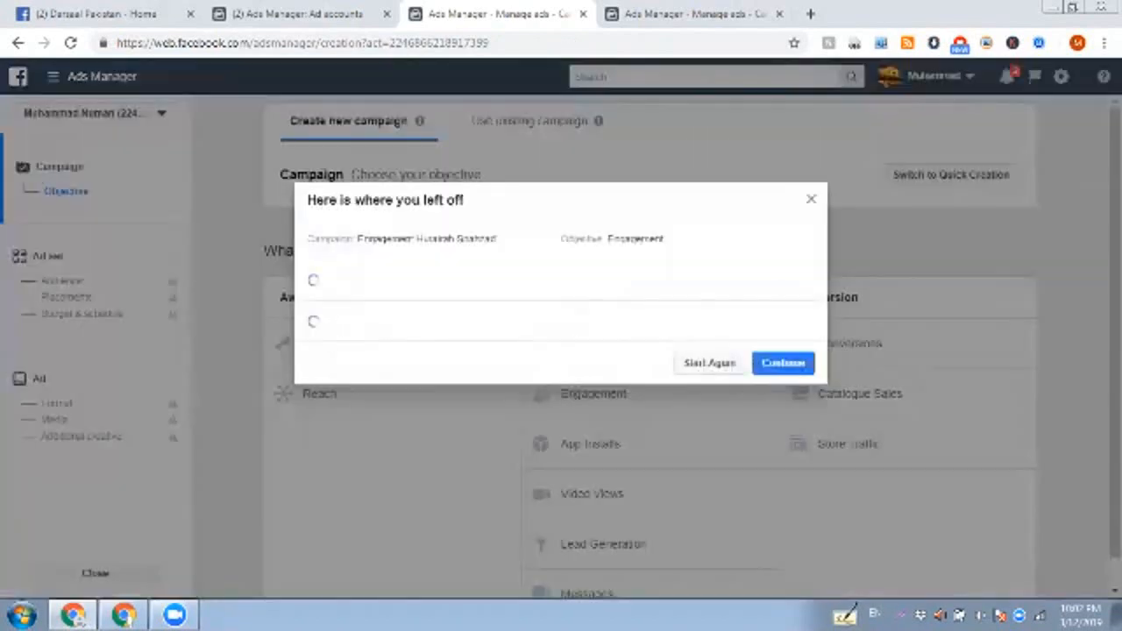
click(710, 444)
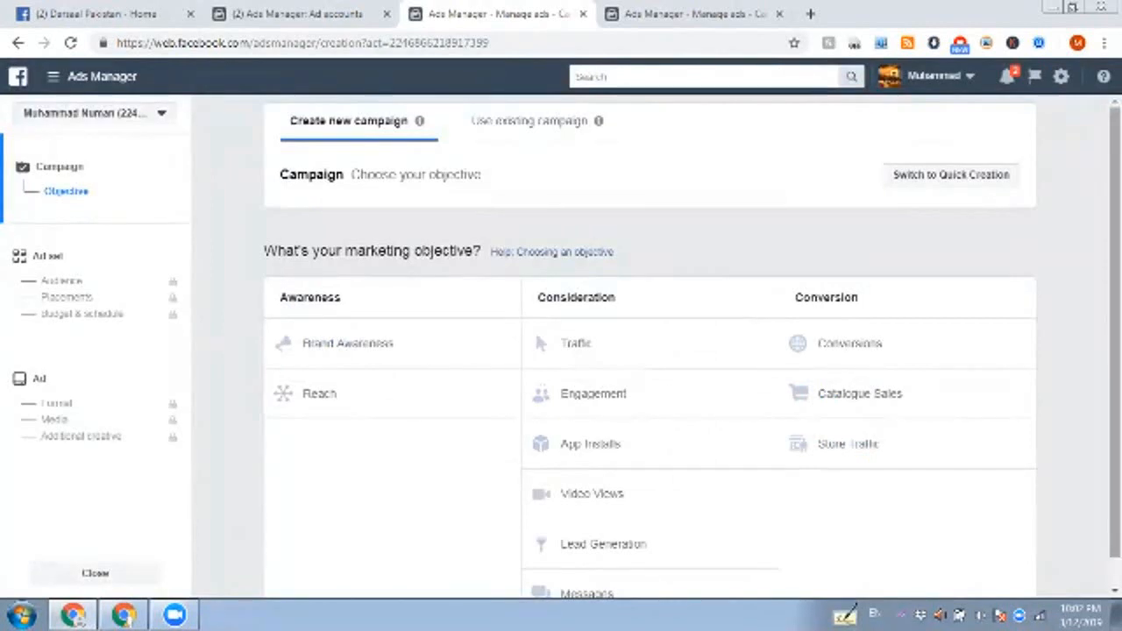
scroll(692, 345, down, 1)
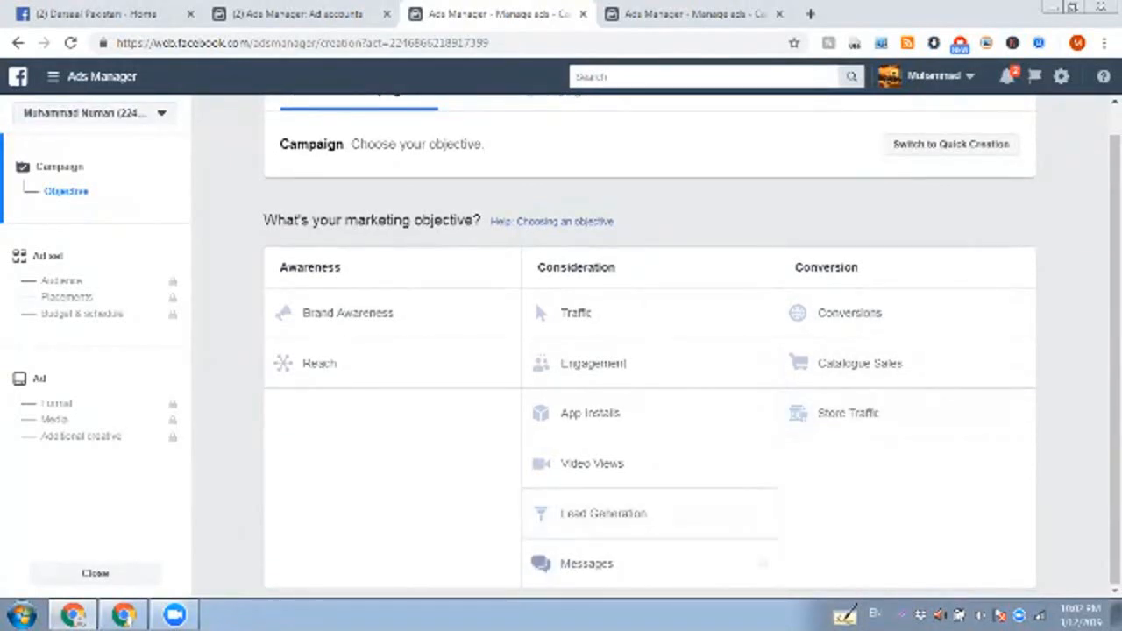
click(605, 363)
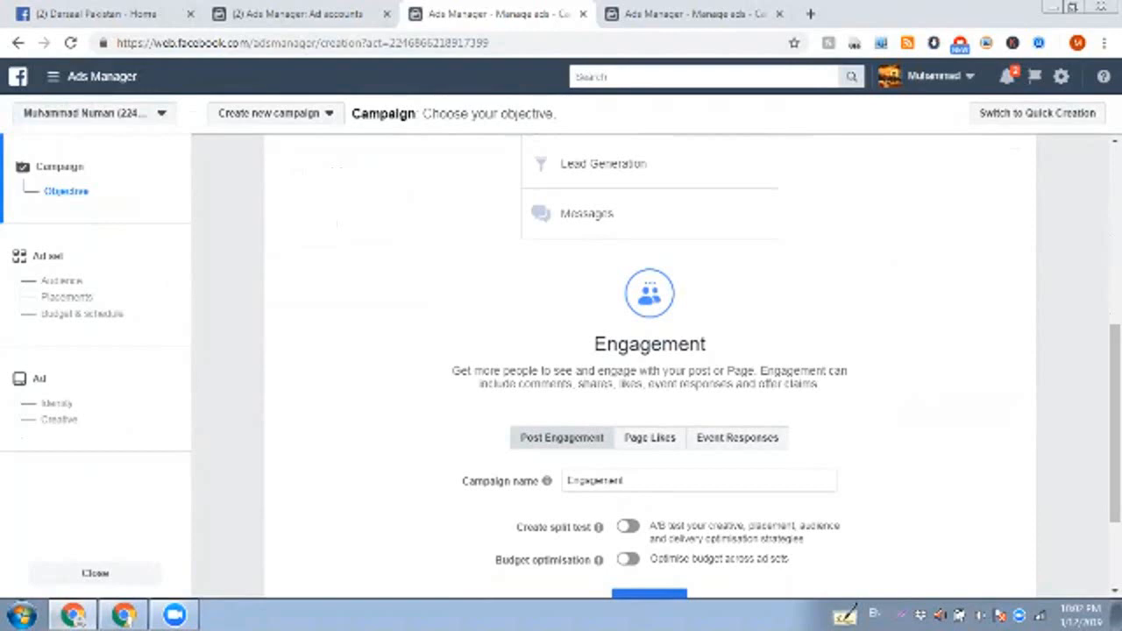
scroll(534, 331, up, 5)
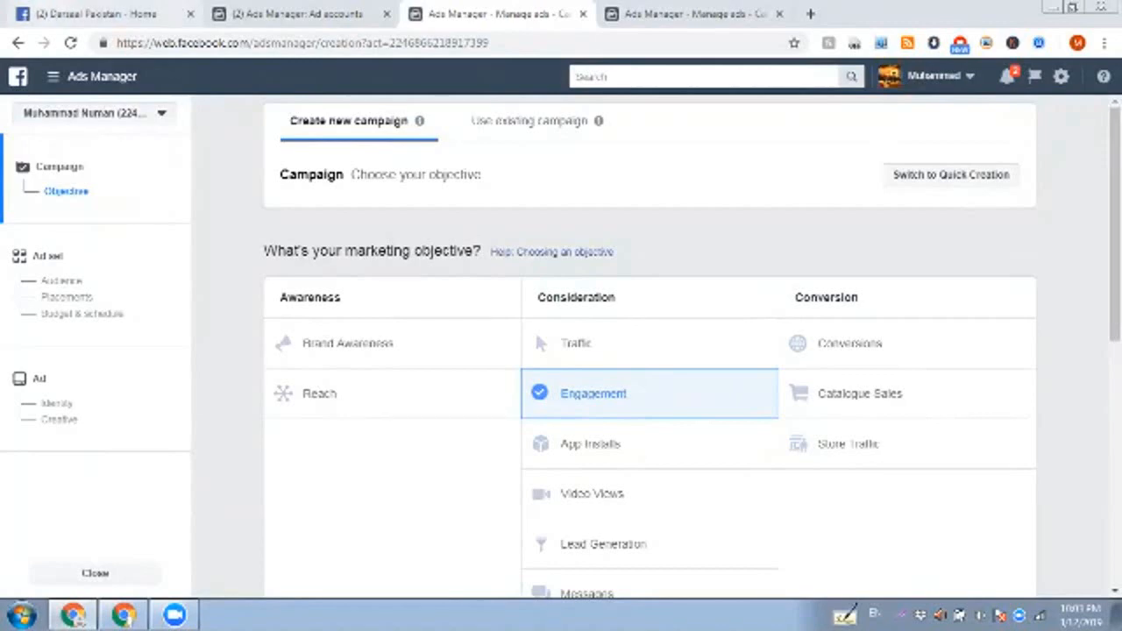
Step: Switch to the other Chrome window showing The Truth page and view the account's notifications
click(97, 14)
click(124, 615)
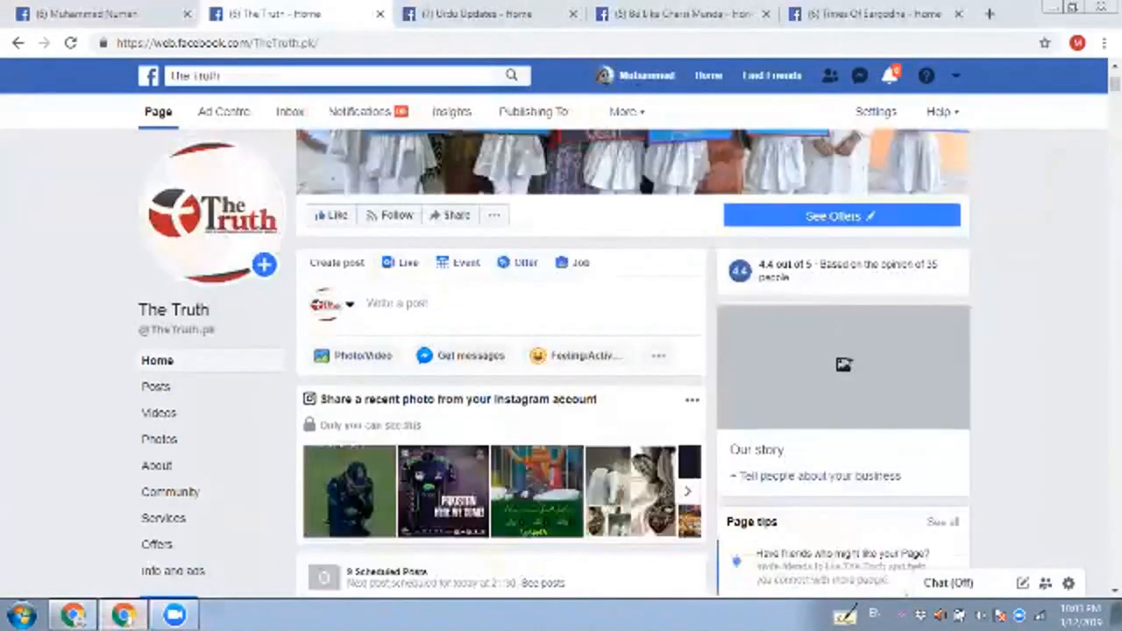
click(889, 76)
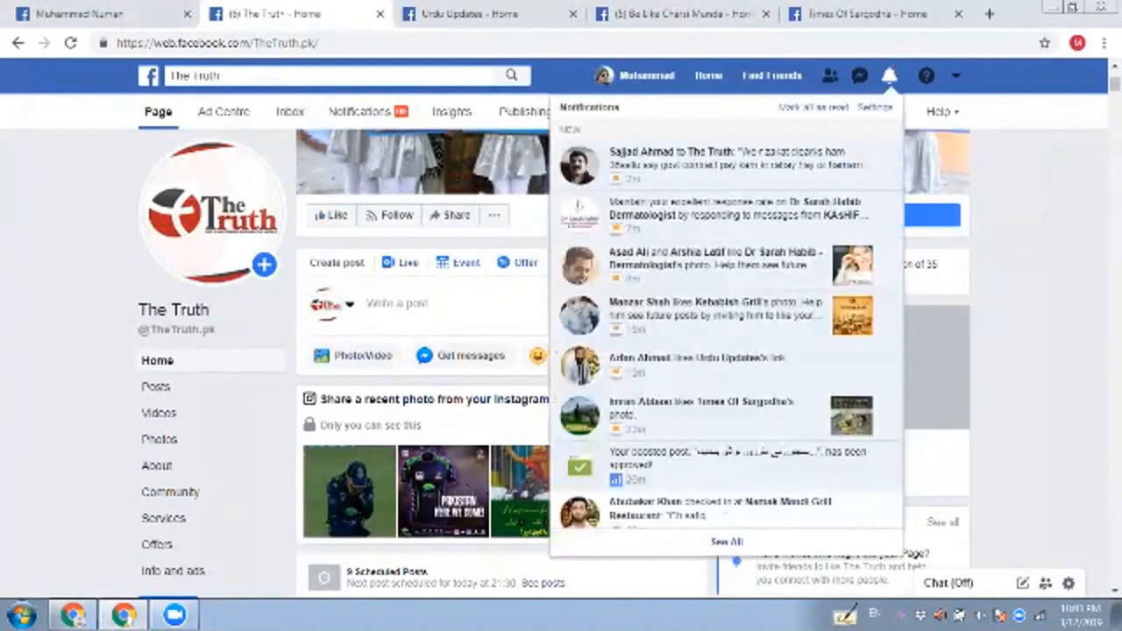
click(889, 75)
Step: Look over The Truth page's home content and open its publishing tools
scroll(633, 351, up, 3)
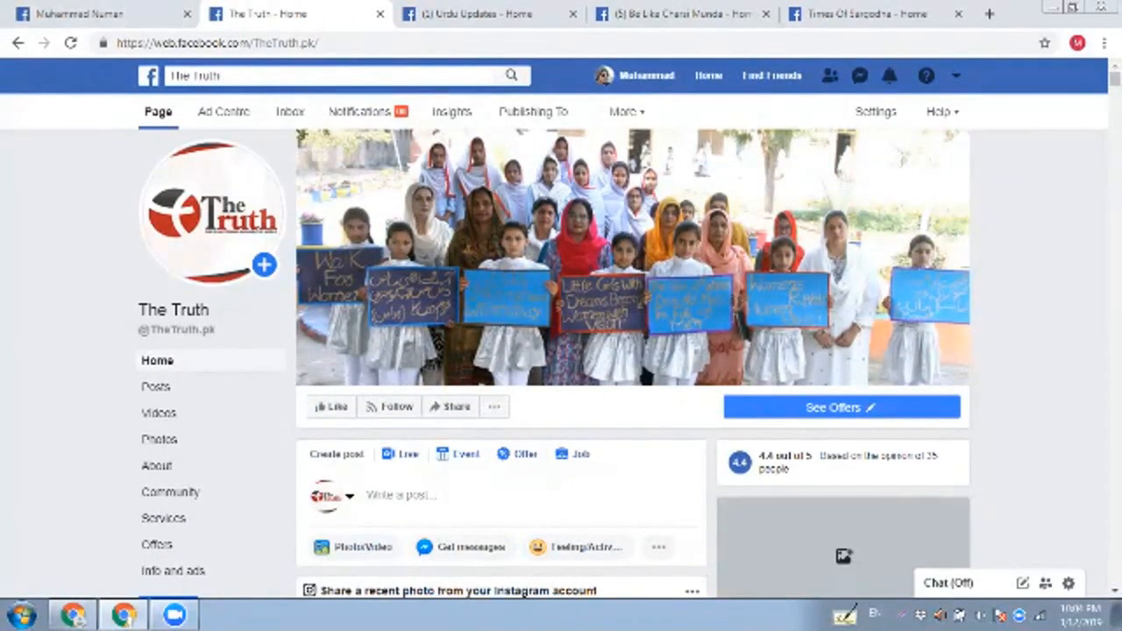
scroll(512, 122, down, 4)
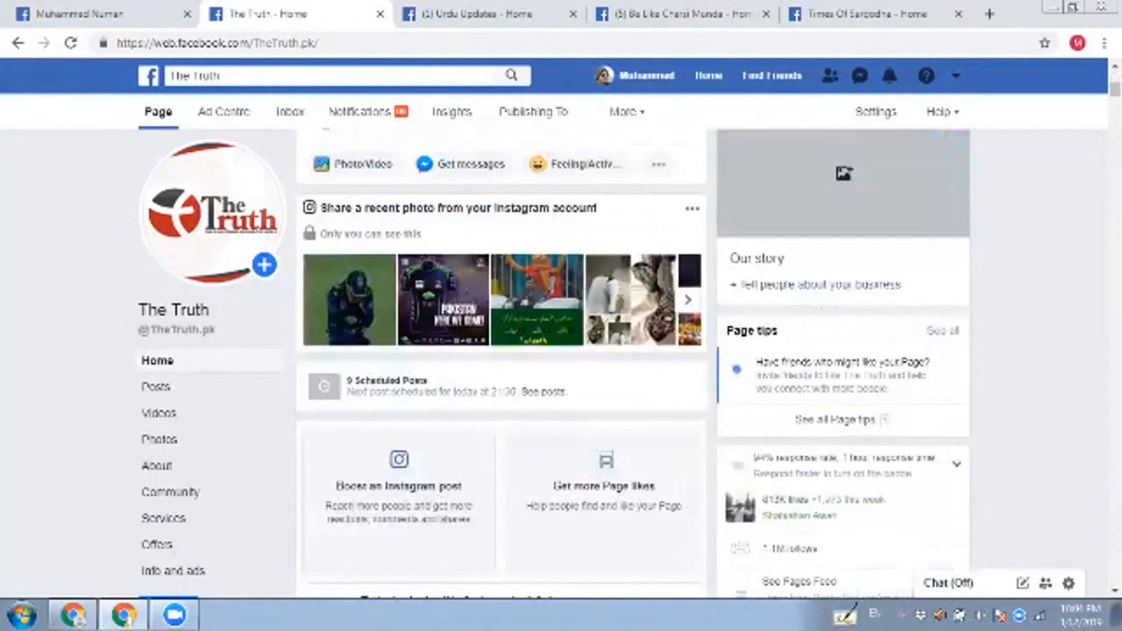
click(525, 111)
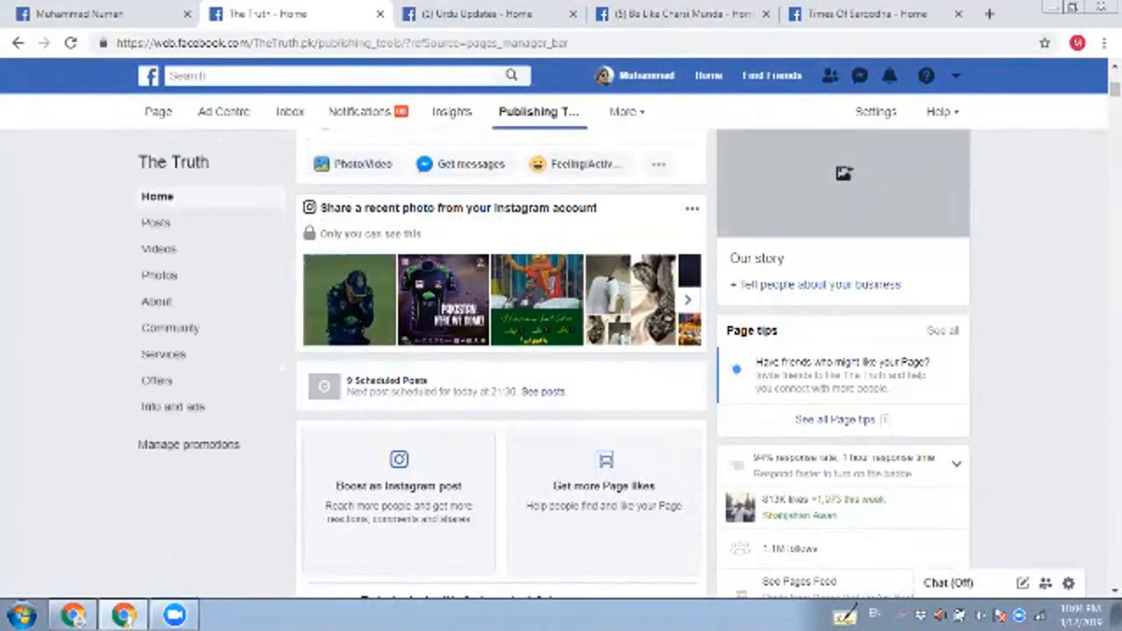
Step: In the other Chrome window, search Facebook for "azaad", choose the azaaditv.com suggestion, and open the Azaaditv.com group
click(478, 14)
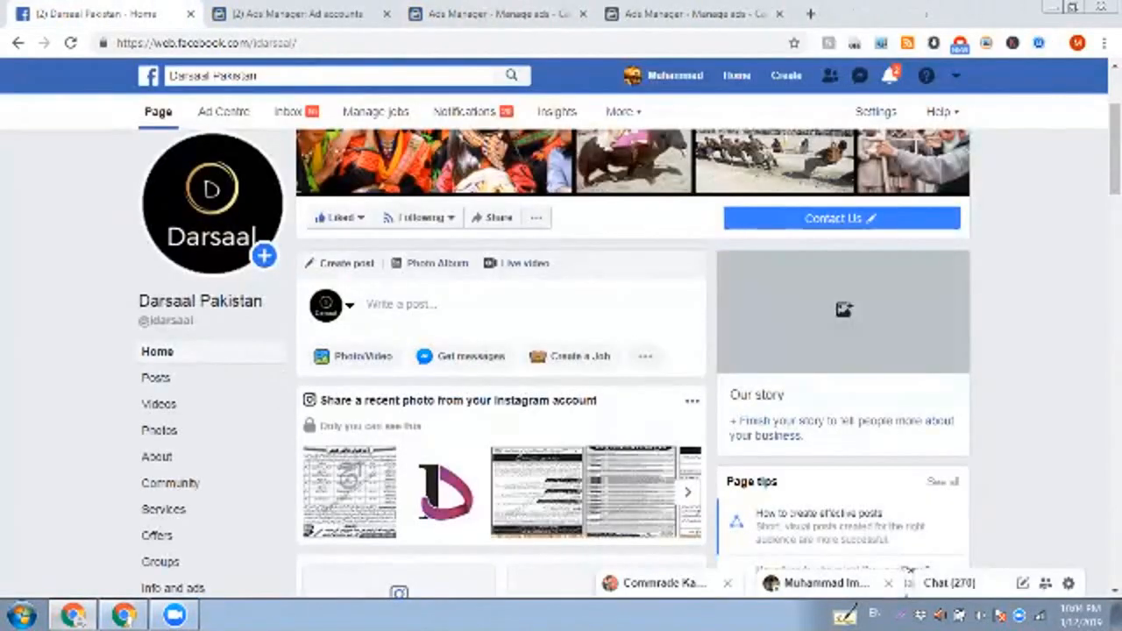
click(298, 76)
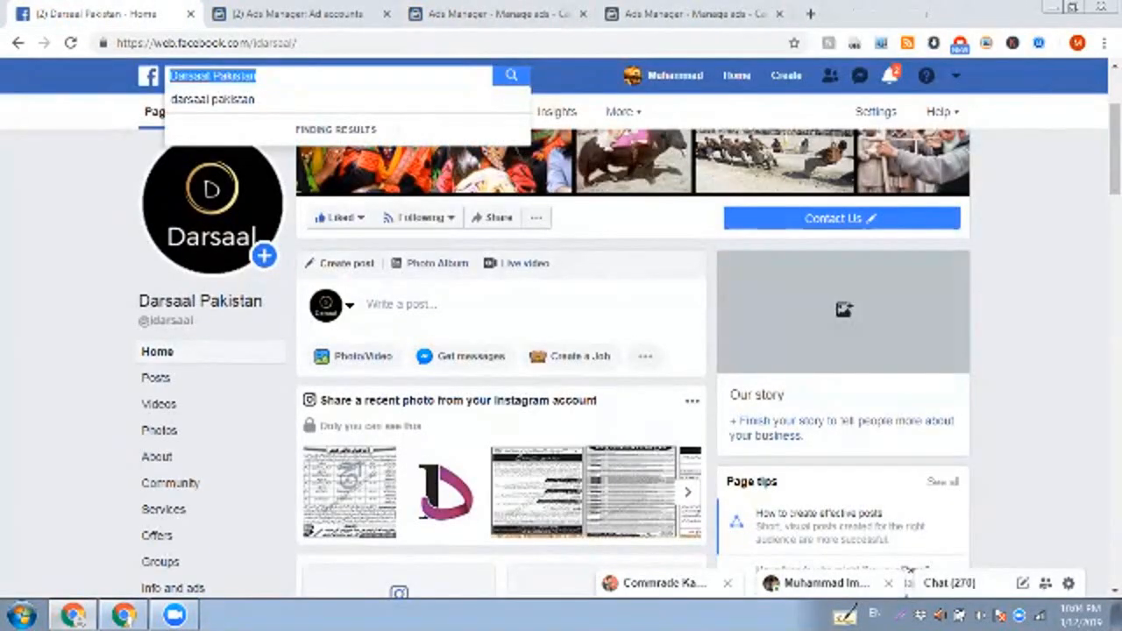
key(BackSpace)
text(az)
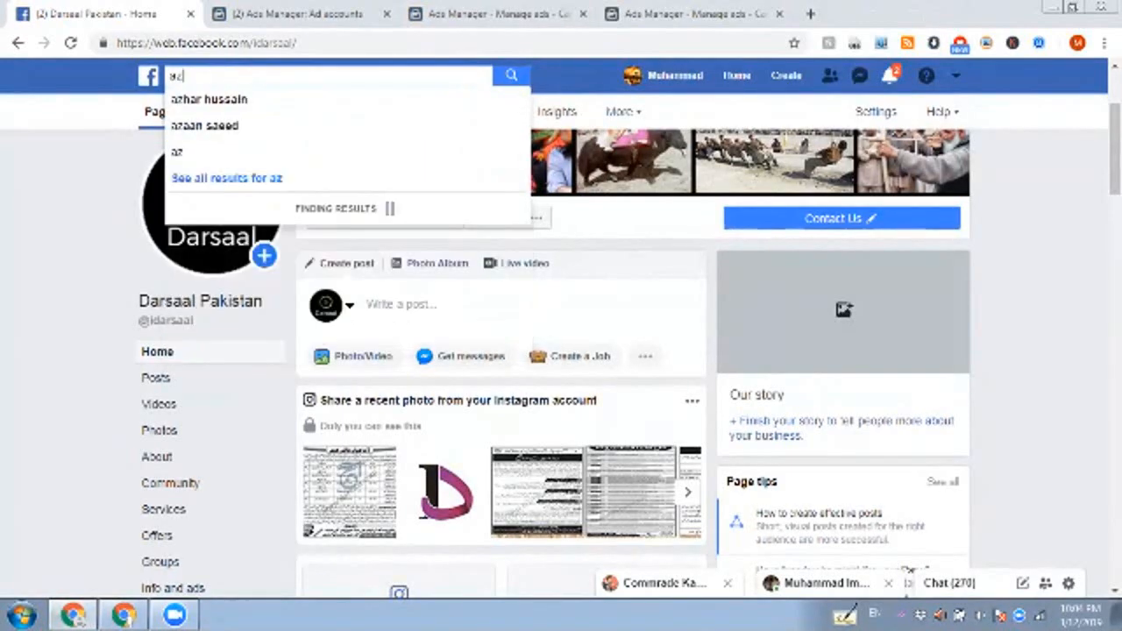
text(aad)
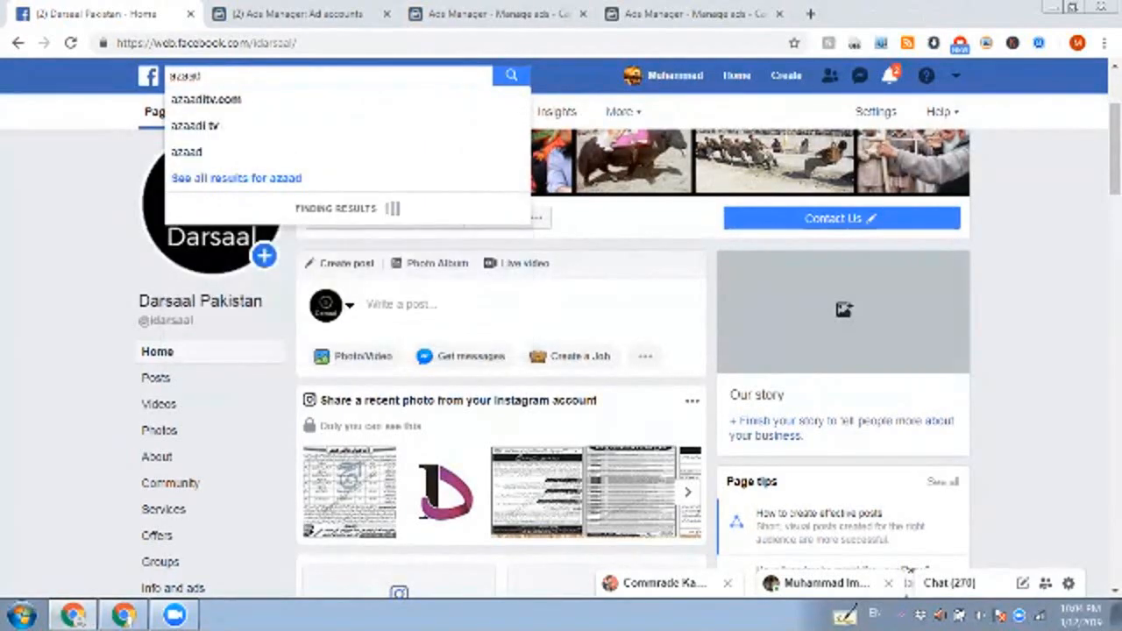
key(Down)
key(Return)
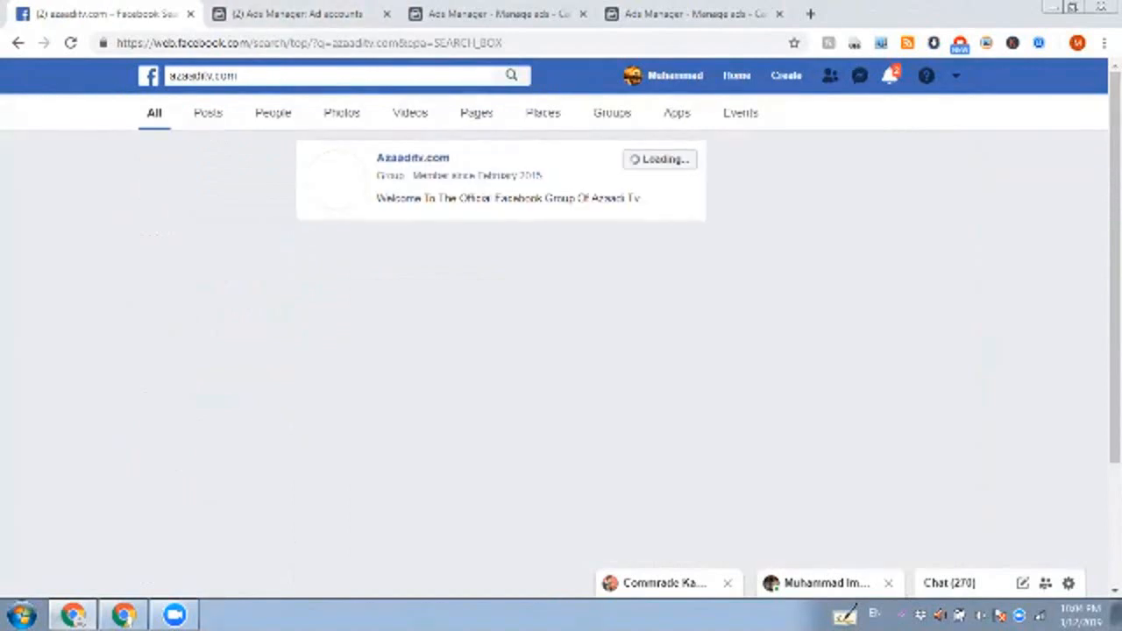
click(413, 158)
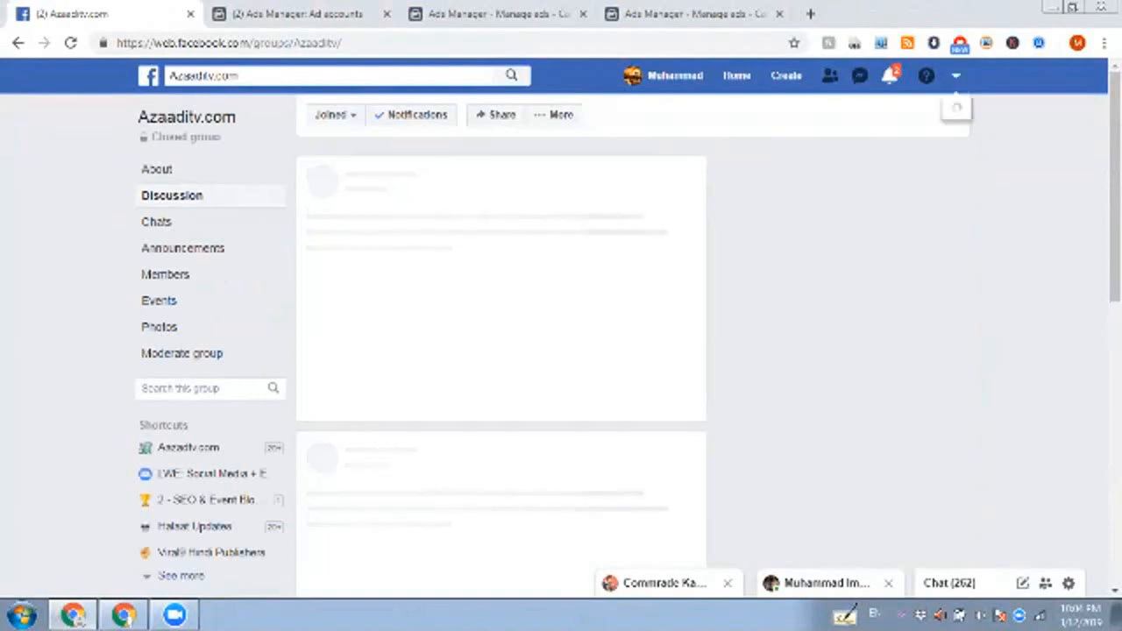
Step: Go to the list of managed pages and open the Aazadtv.com page
click(955, 76)
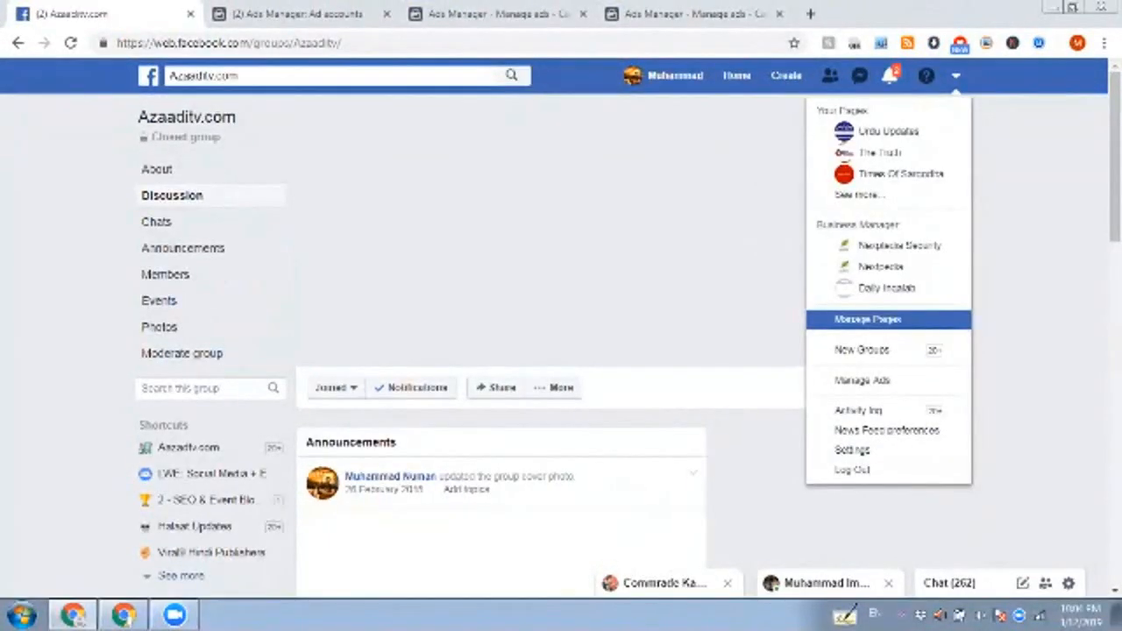
click(867, 318)
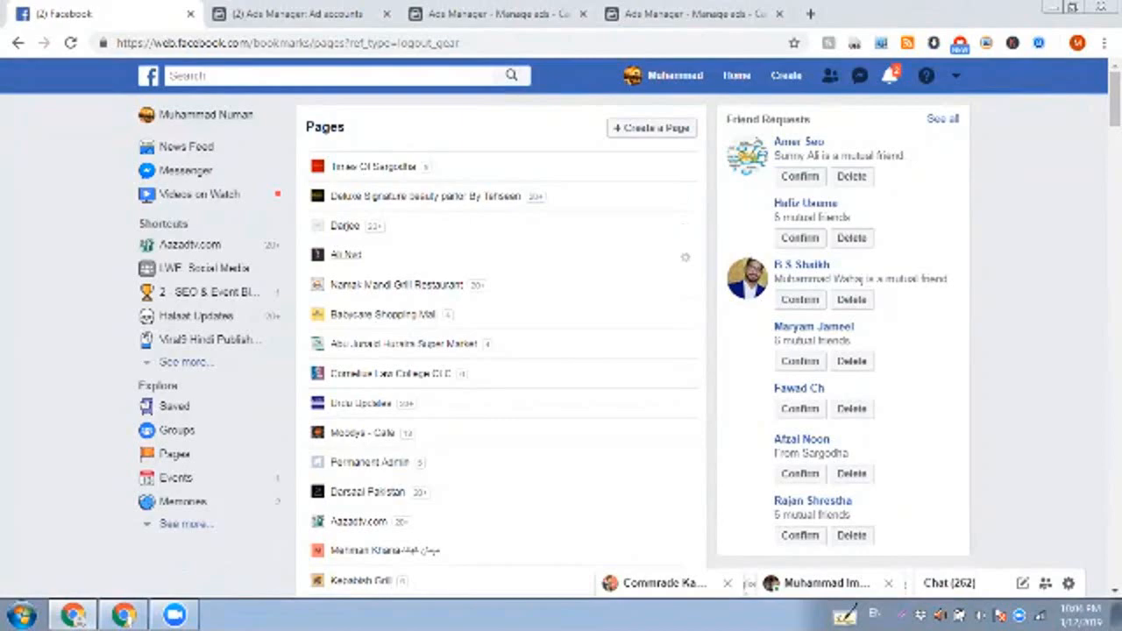
click(190, 245)
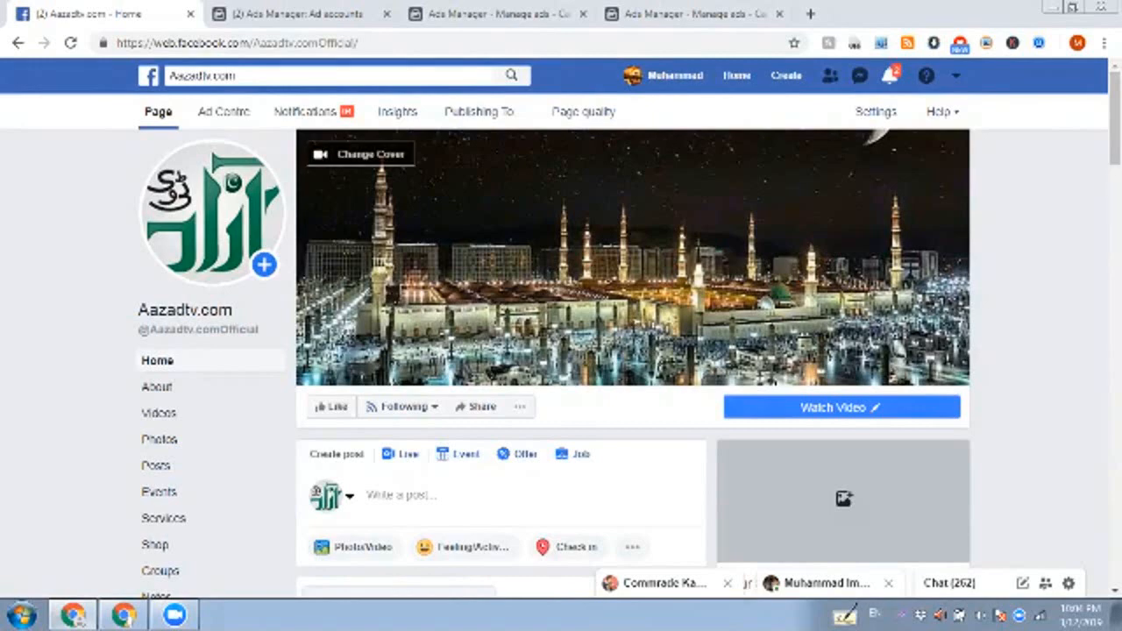
Step: Open the Aazadtv.com page's publishing tools, look over its published posts, and open the Instant Articles configuration
click(478, 111)
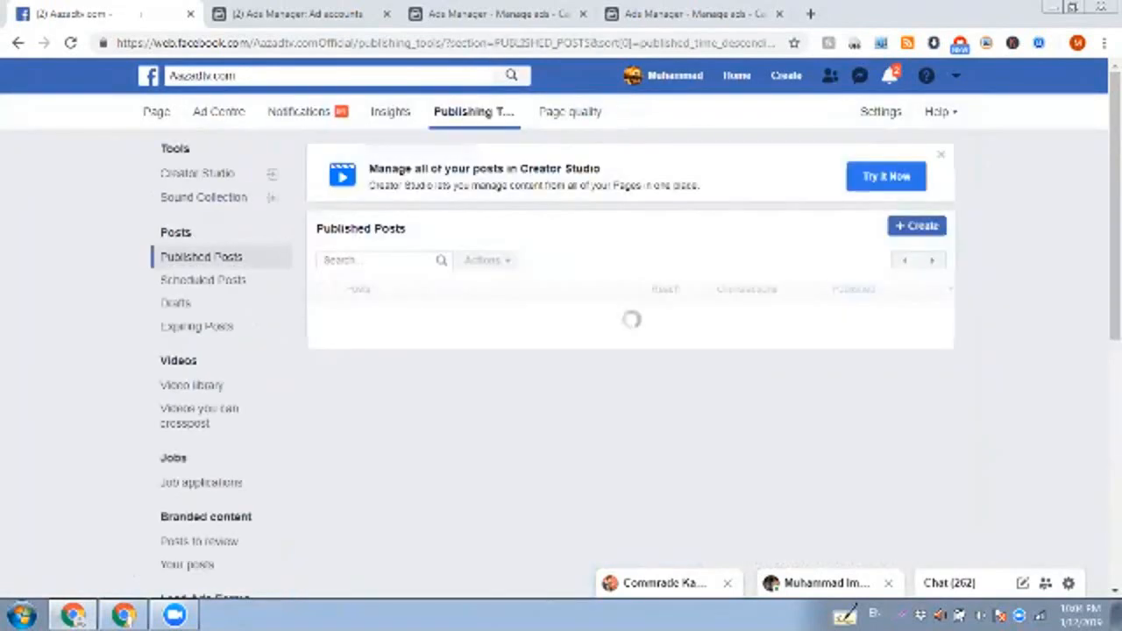
scroll(631, 351, down, 2)
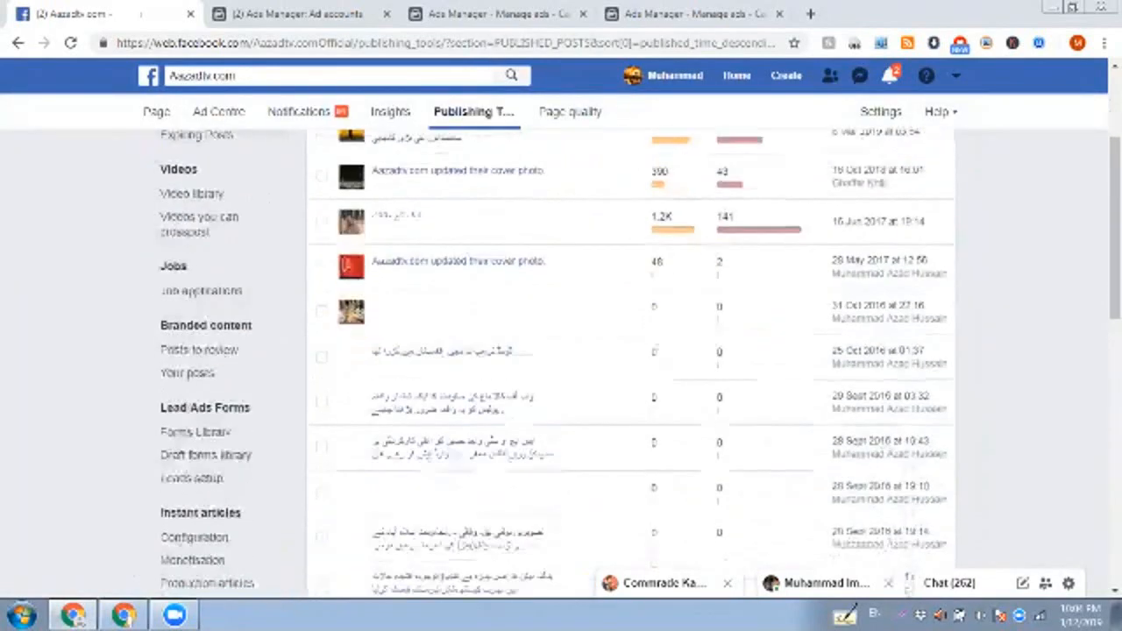
key(ctrl+t)
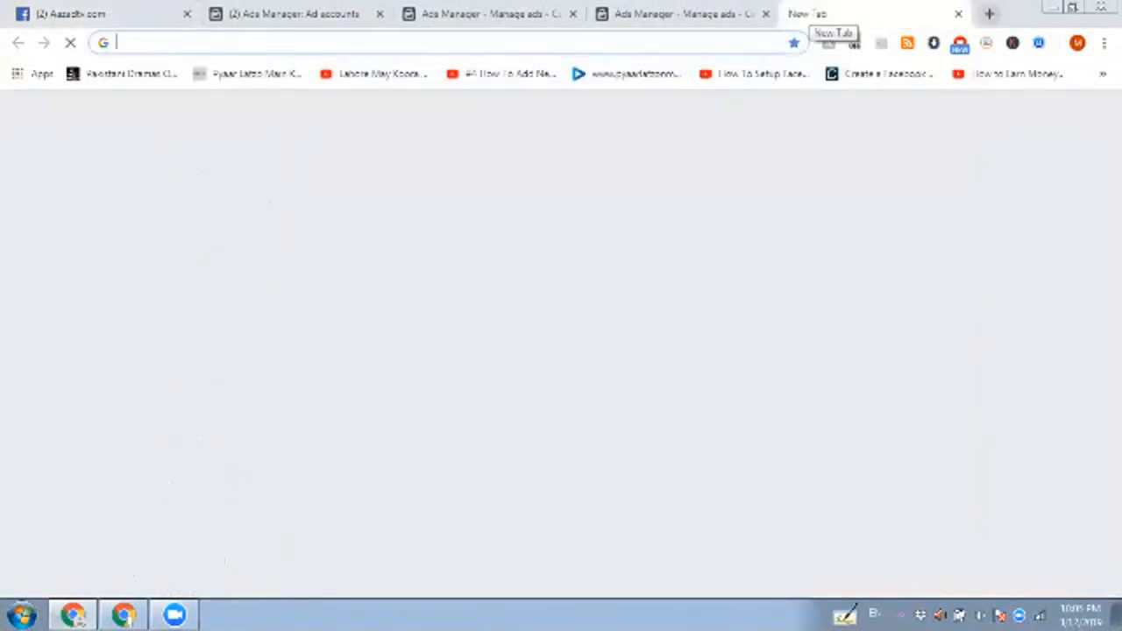
click(99, 14)
scroll(193, 345, down, 2)
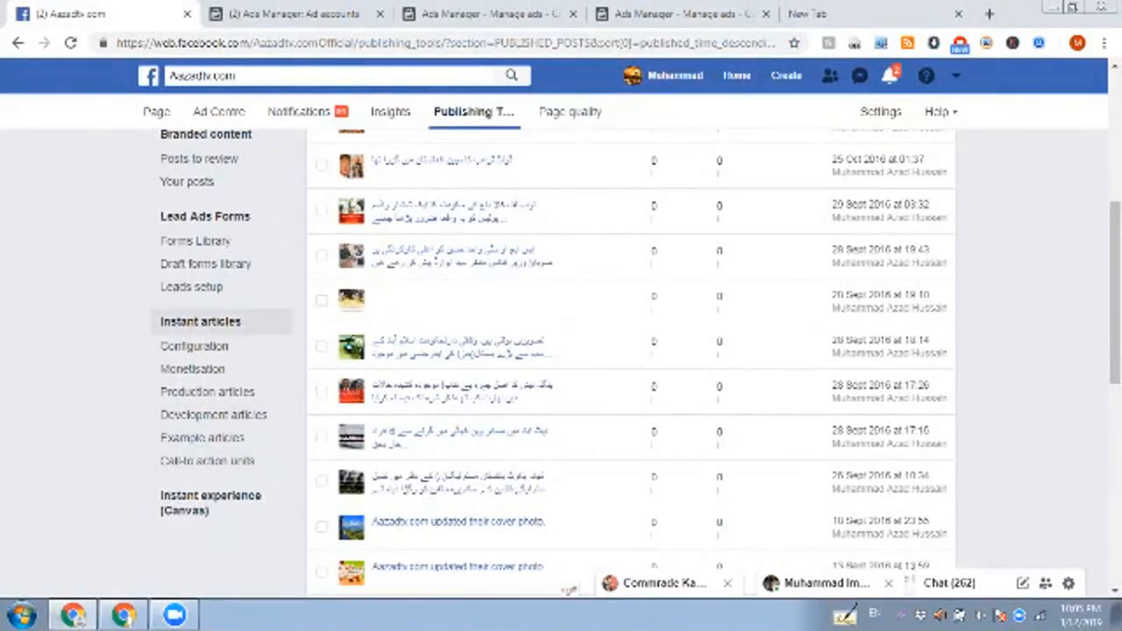
click(194, 346)
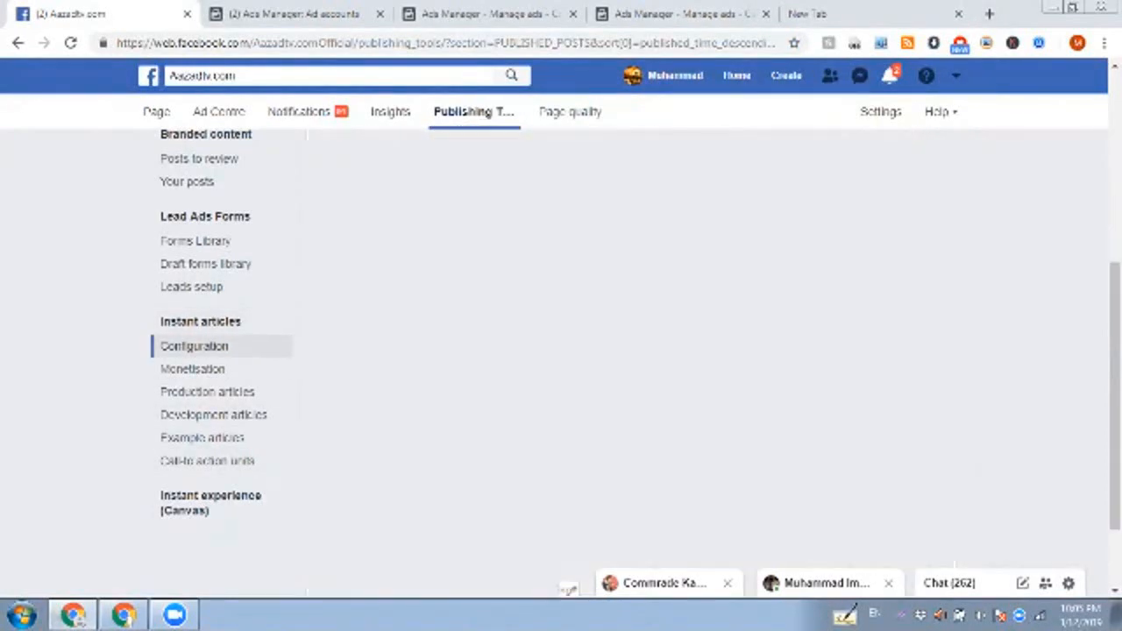
Step: Expand the Connect your site section among the Instant Articles configuration tools
scroll(195, 346, down, 2)
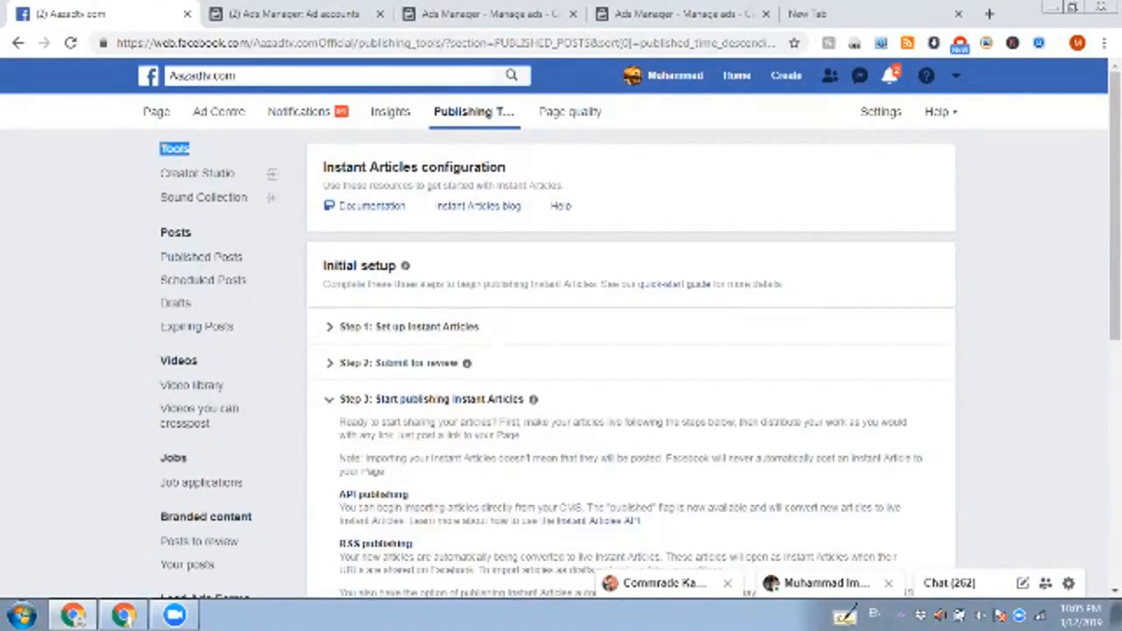
scroll(631, 350, down, 4)
click(380, 340)
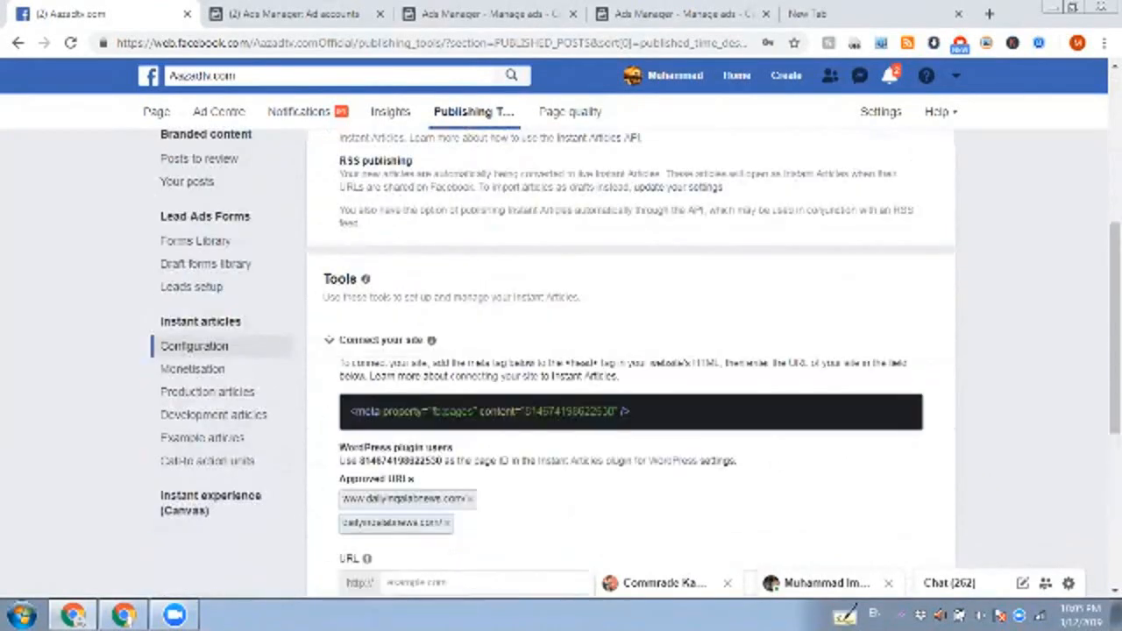
scroll(380, 340, down, 2)
click(415, 390)
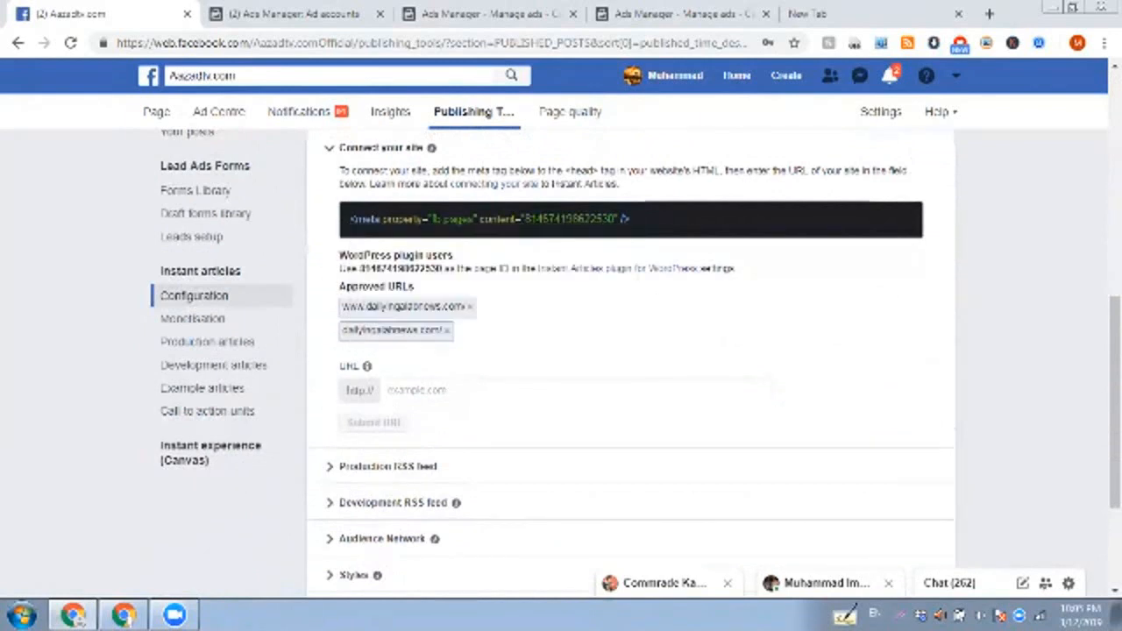
text(https://web.facebook.com/TheTruth.pk)
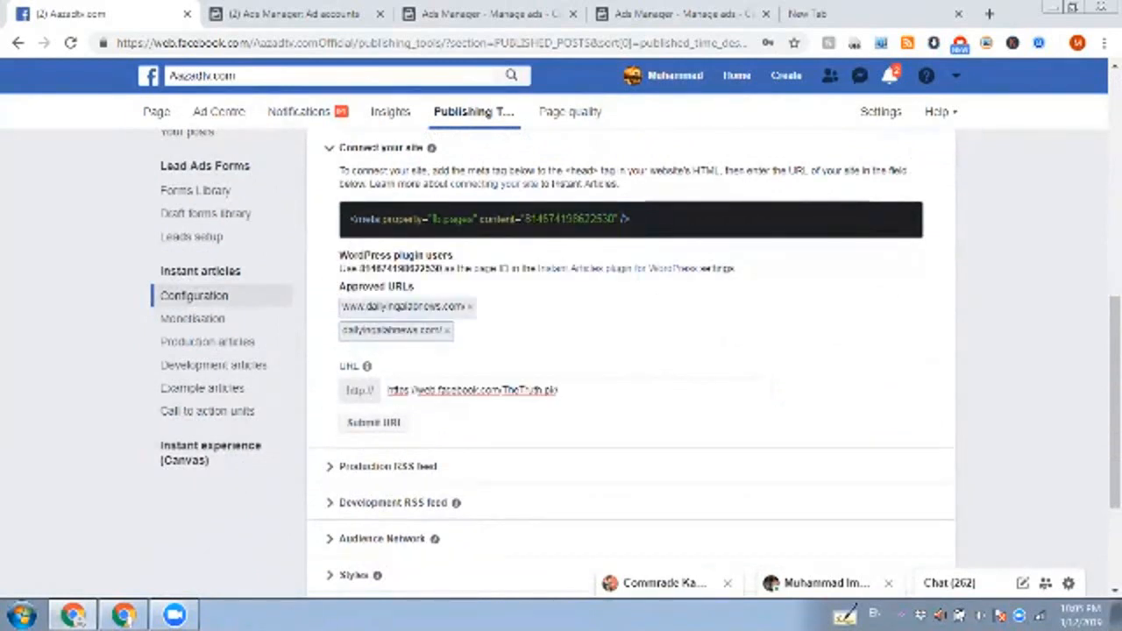
triple_click(518, 390)
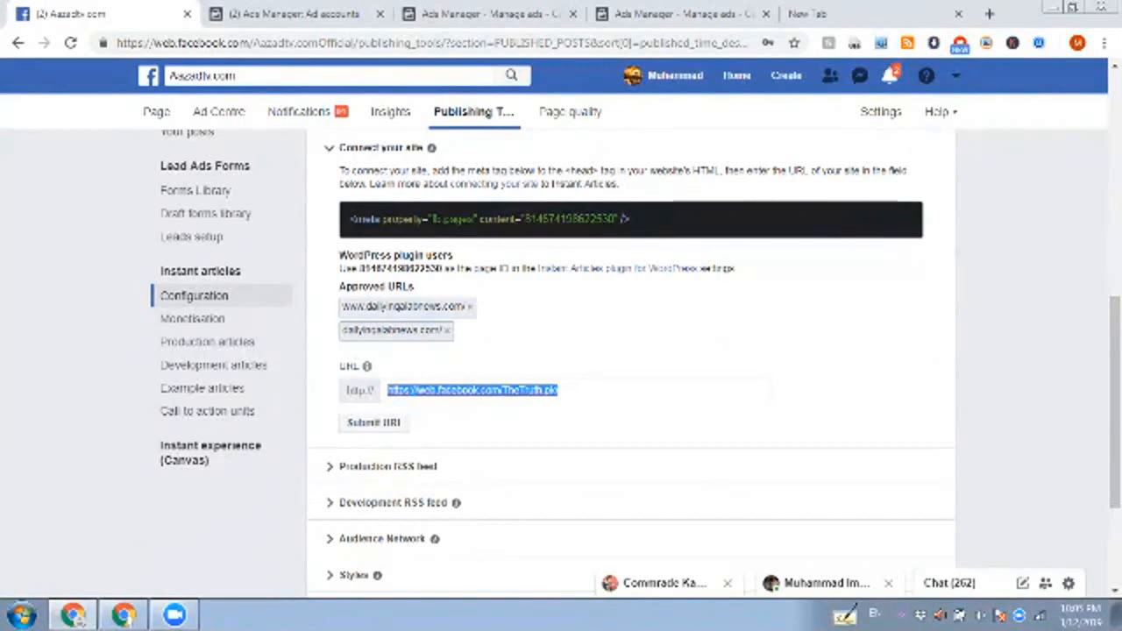
key(BackSpace)
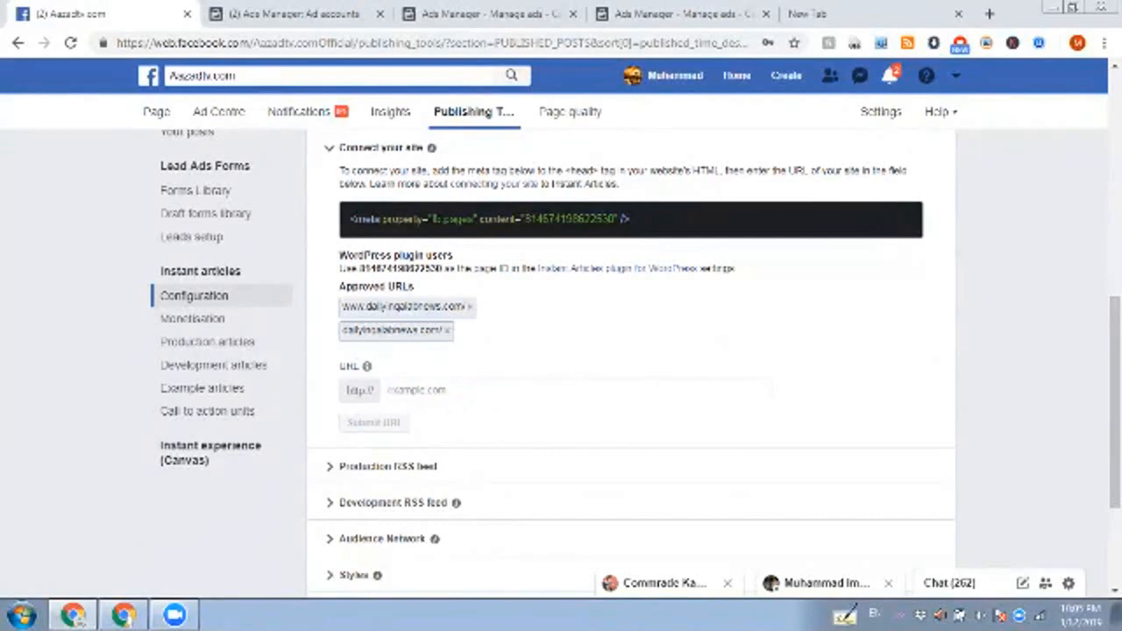
Step: Look over the Instant Articles setup steps and expand the Production RSS feed section to view its settings
scroll(631, 360, up, 2)
scroll(631, 359, up, 3)
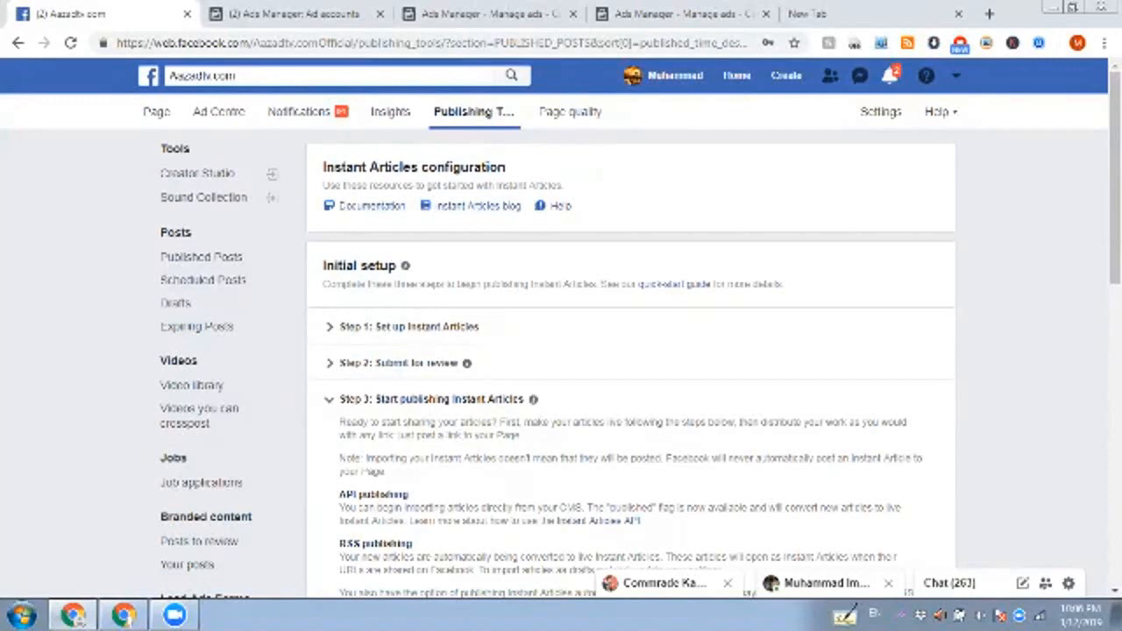
scroll(631, 365, down, 9)
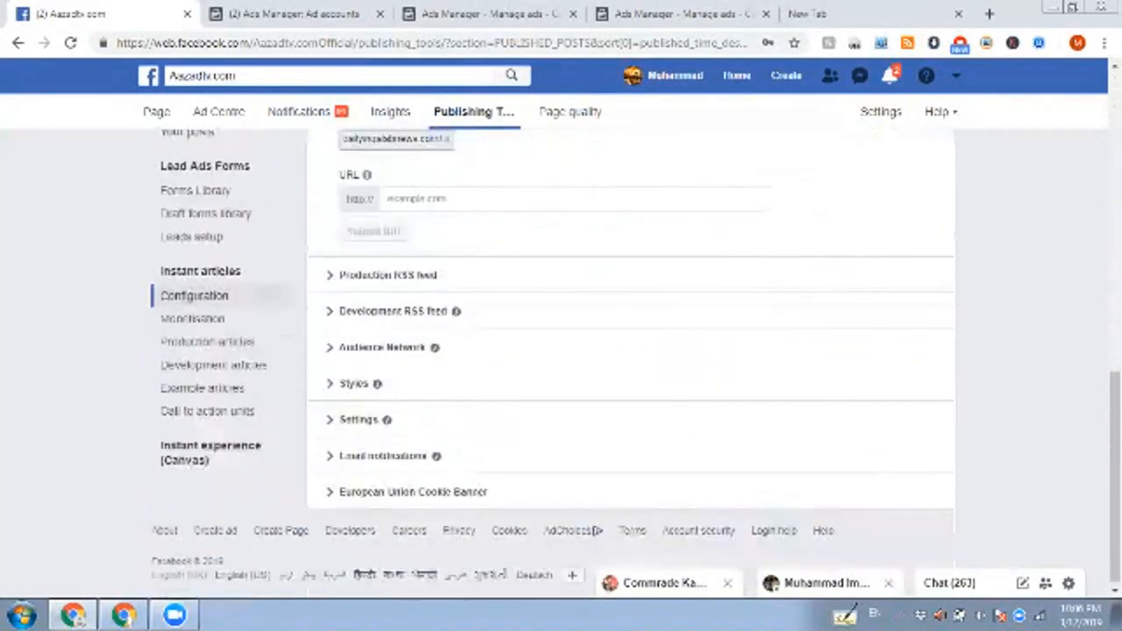
click(387, 275)
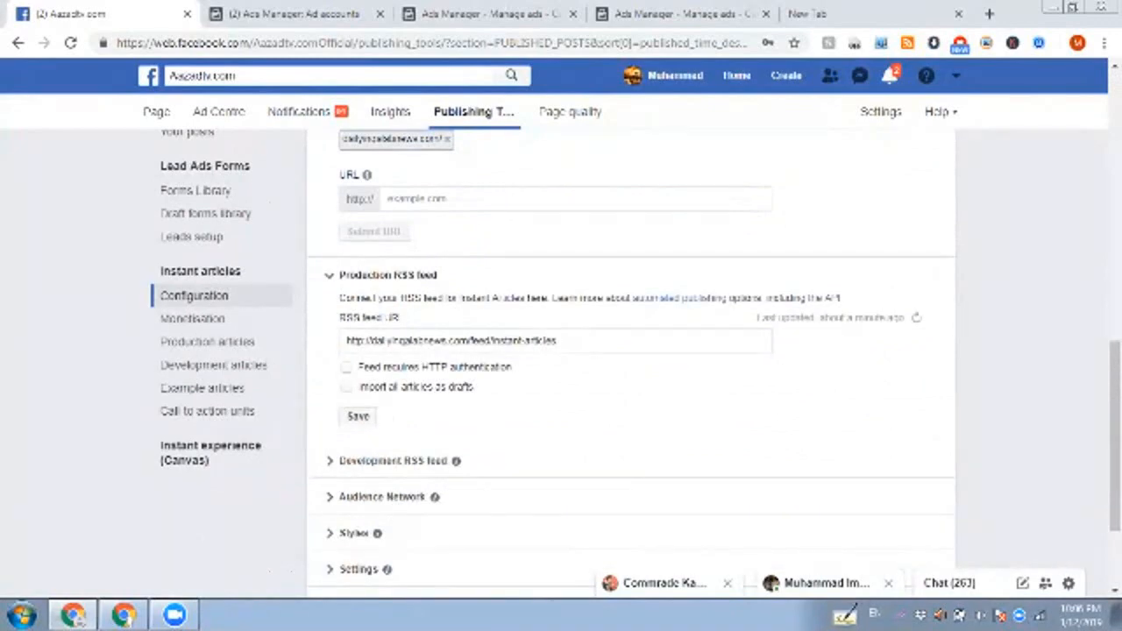
Step: Examine the Connect your site section, highlighting the Approved URLs heading above the listed sites
scroll(286, 573, up, 2)
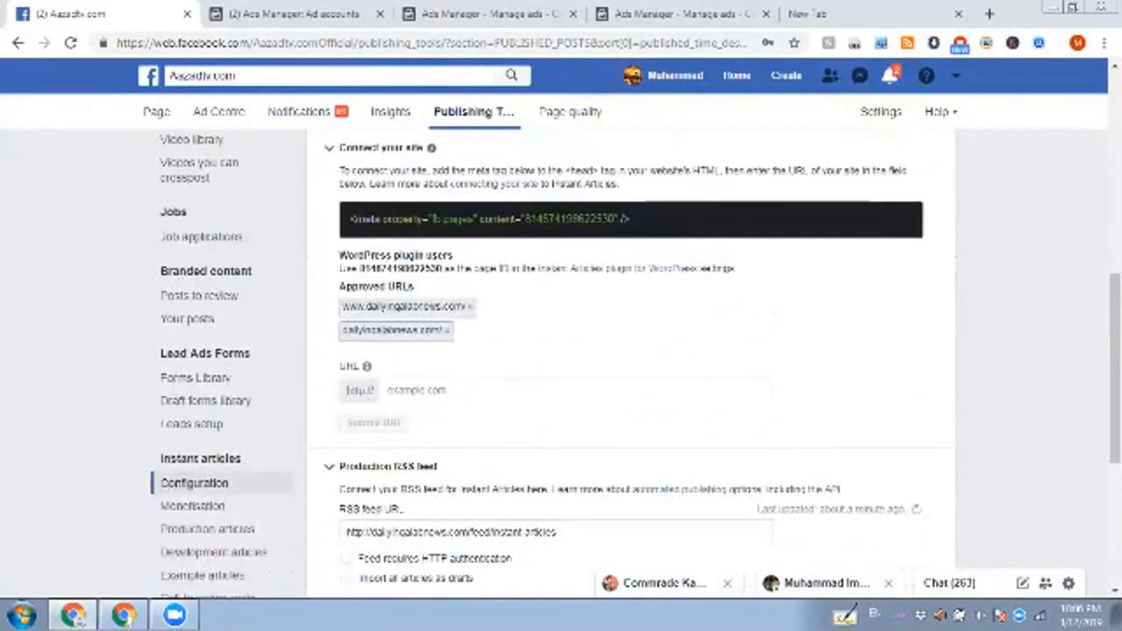
click(417, 390)
scroll(631, 350, up, 4)
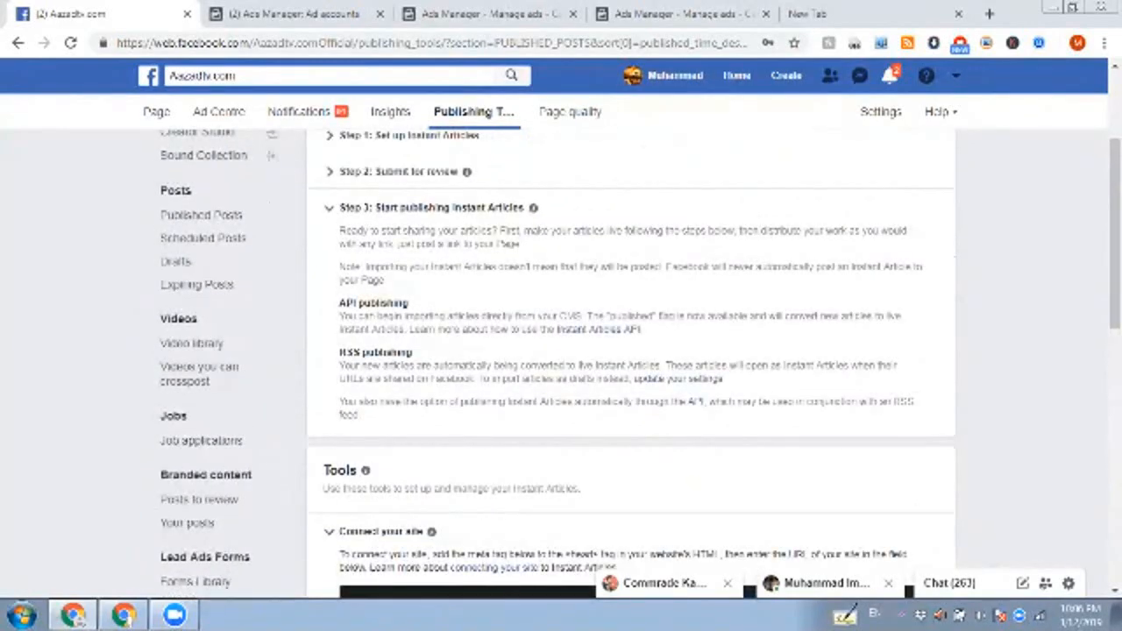
scroll(631, 351, down, 2)
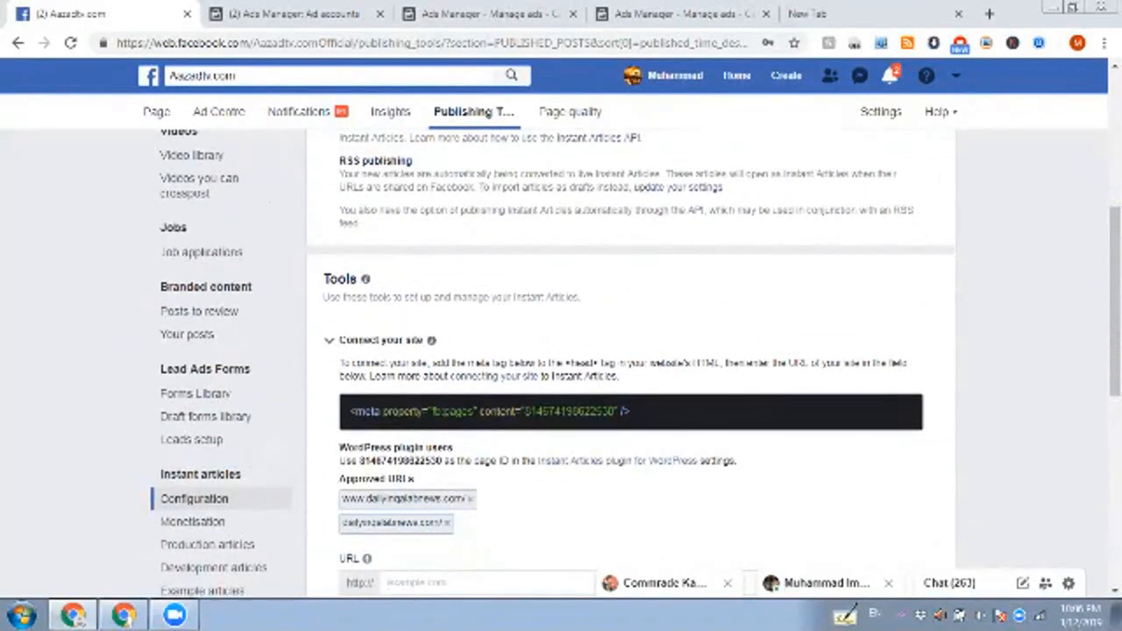
drag(340, 478, 413, 479)
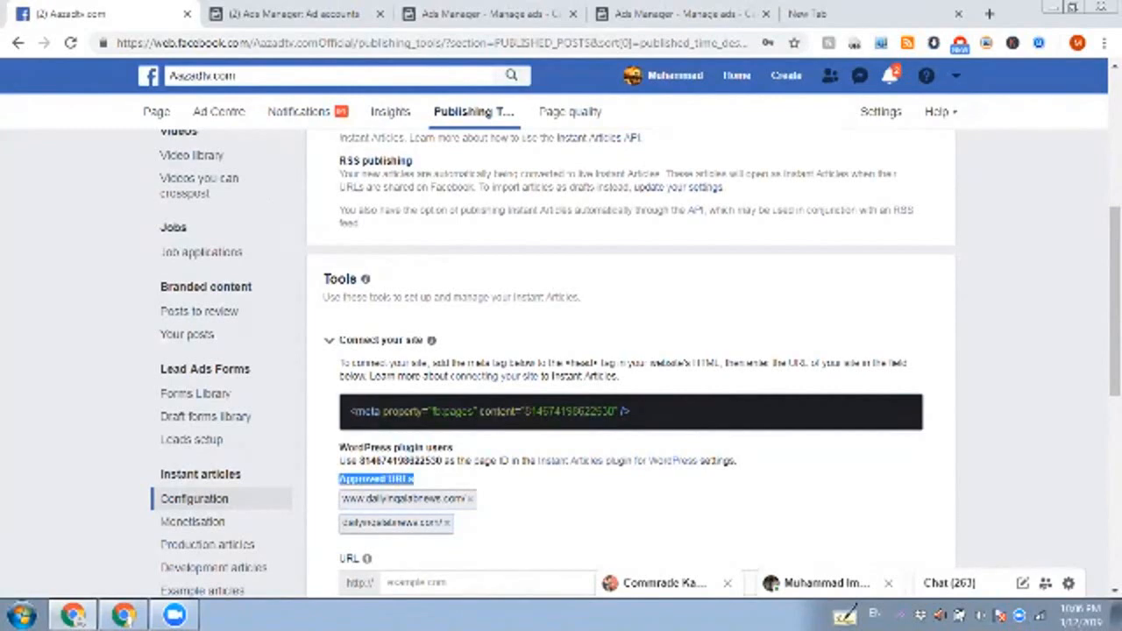
click(416, 479)
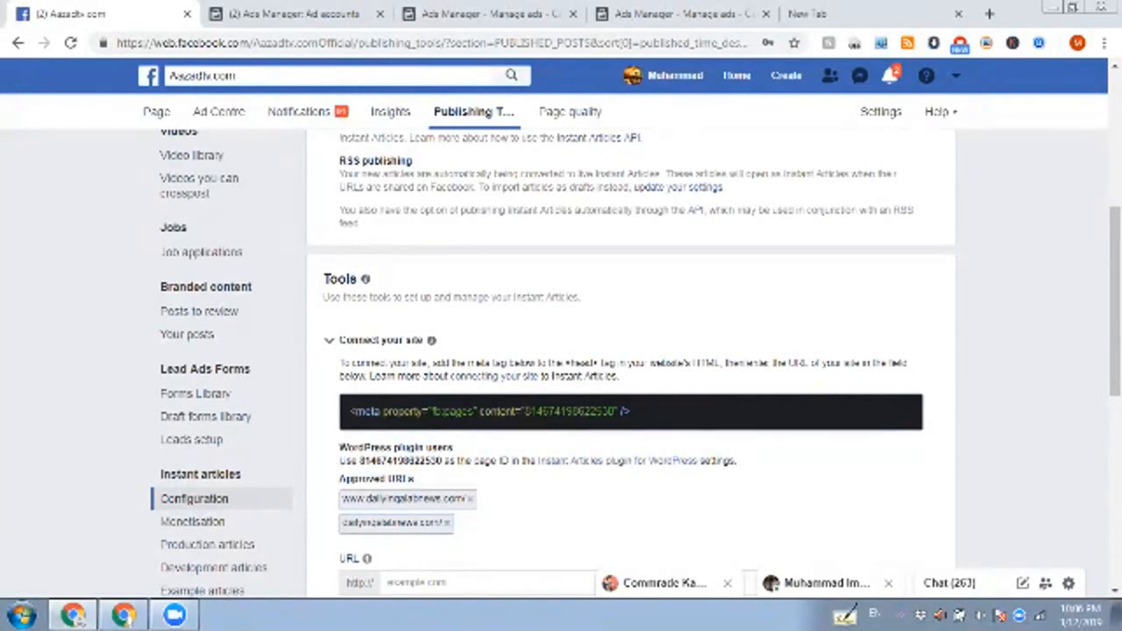
Step: Collapse Step 3 of the initial setup, expand Step 2: Submit for review, and examine the Instant Articles review status
scroll(631, 364, up, 5)
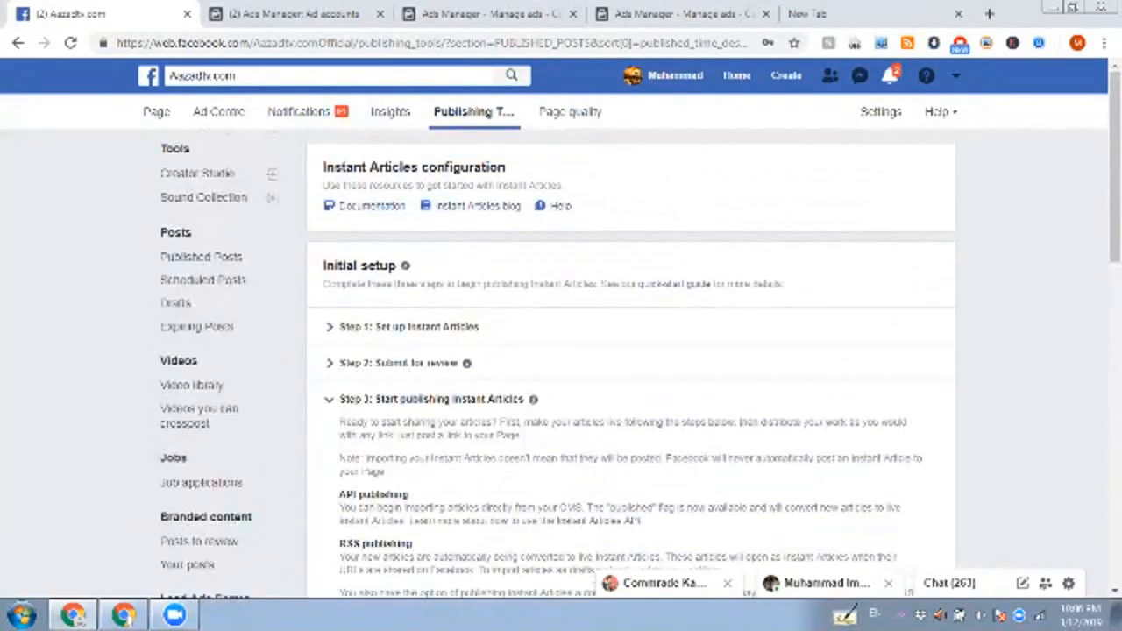
click(431, 398)
scroll(431, 399, down, 4)
scroll(432, 399, up, 4)
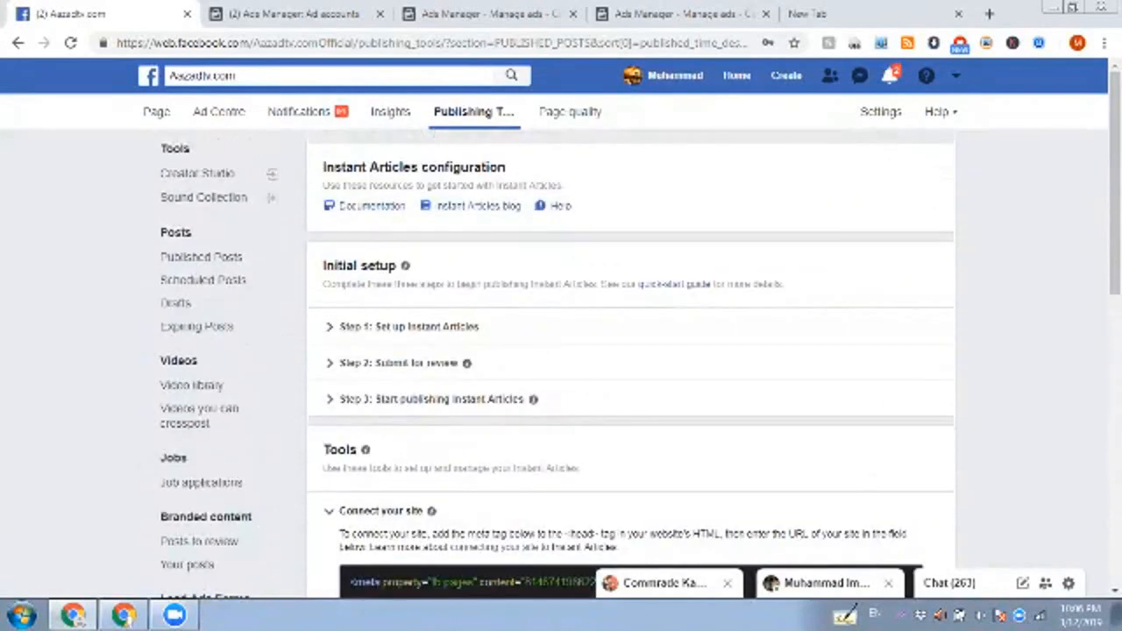
click(400, 363)
scroll(400, 362, down, 2)
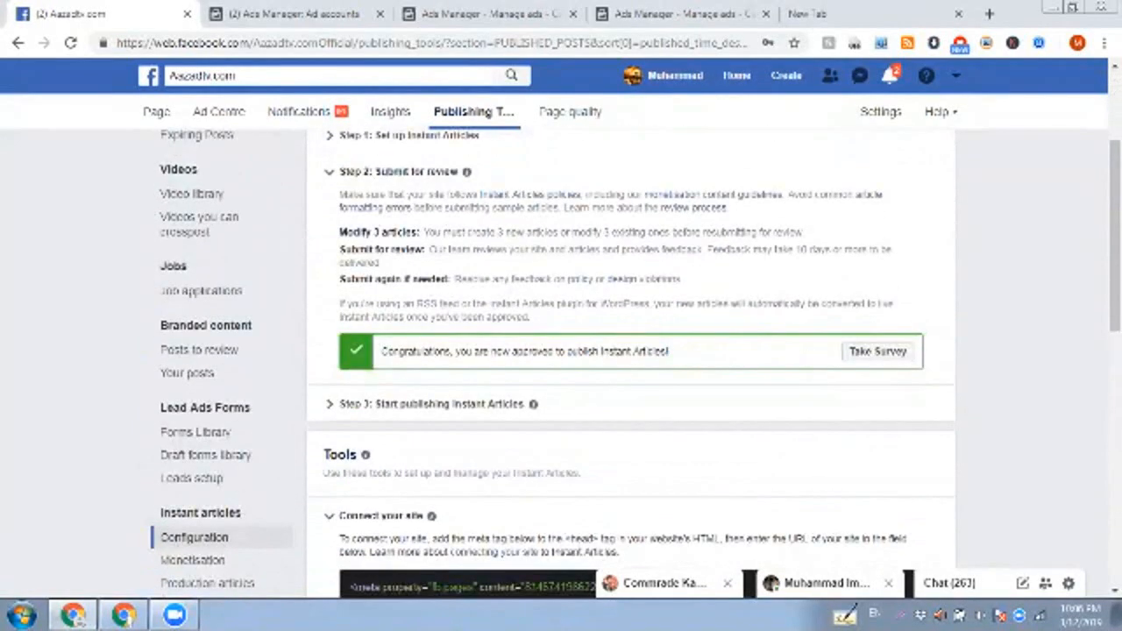
drag(381, 351, 669, 351)
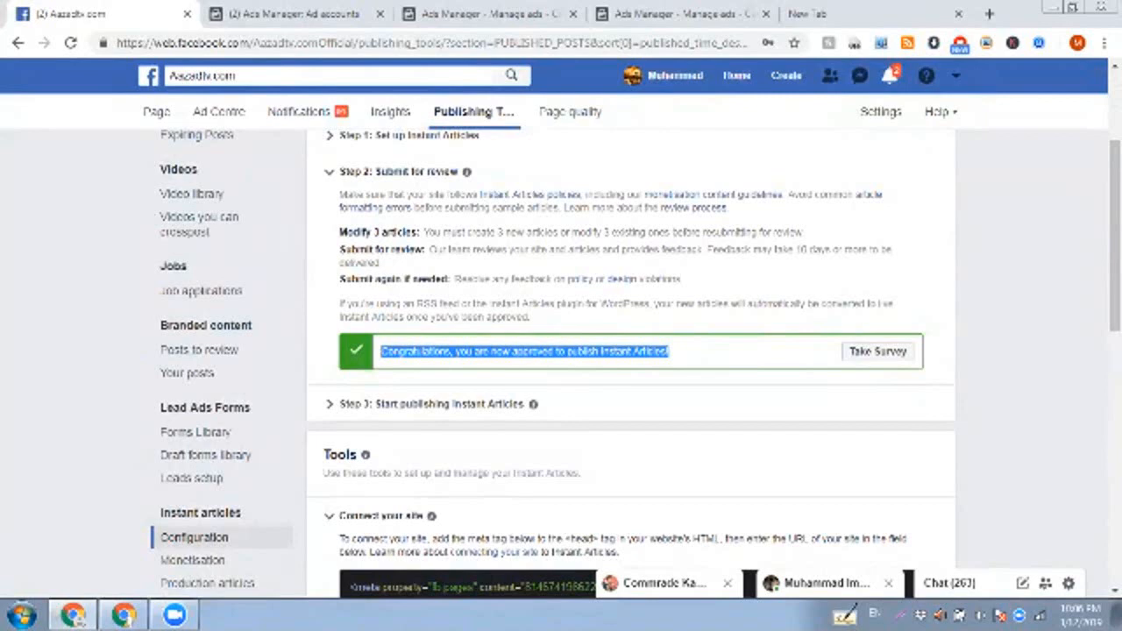
click(676, 352)
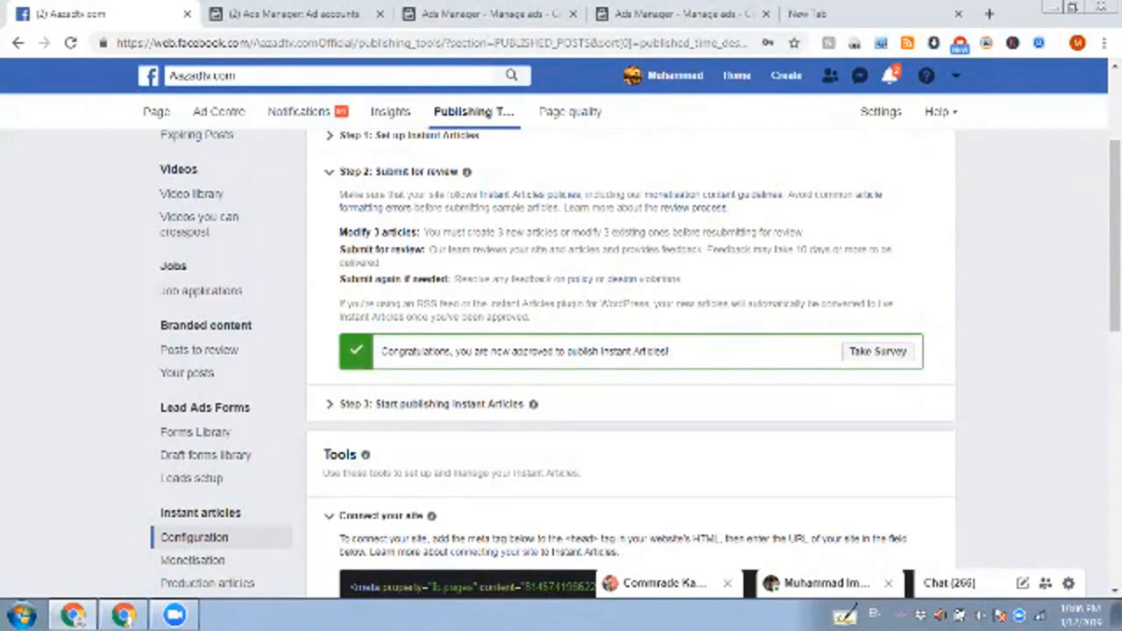
scroll(631, 351, up, 3)
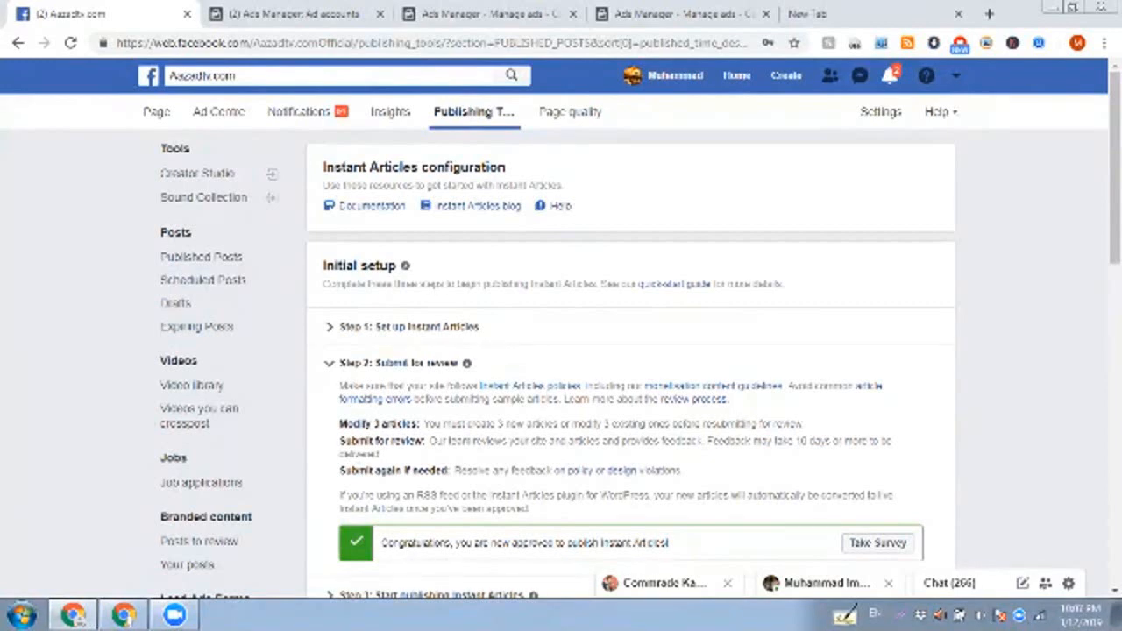
Step: View the Urdu Updates page in the other browser window, and return to the Aazadtv.com Instant Articles configuration
click(674, 14)
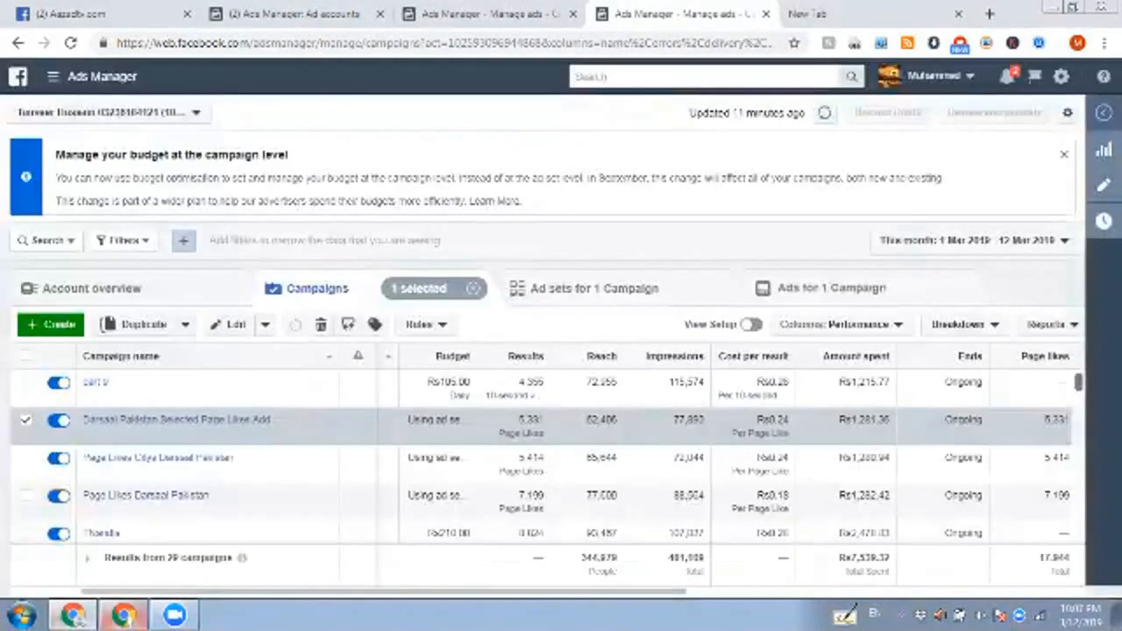
click(73, 615)
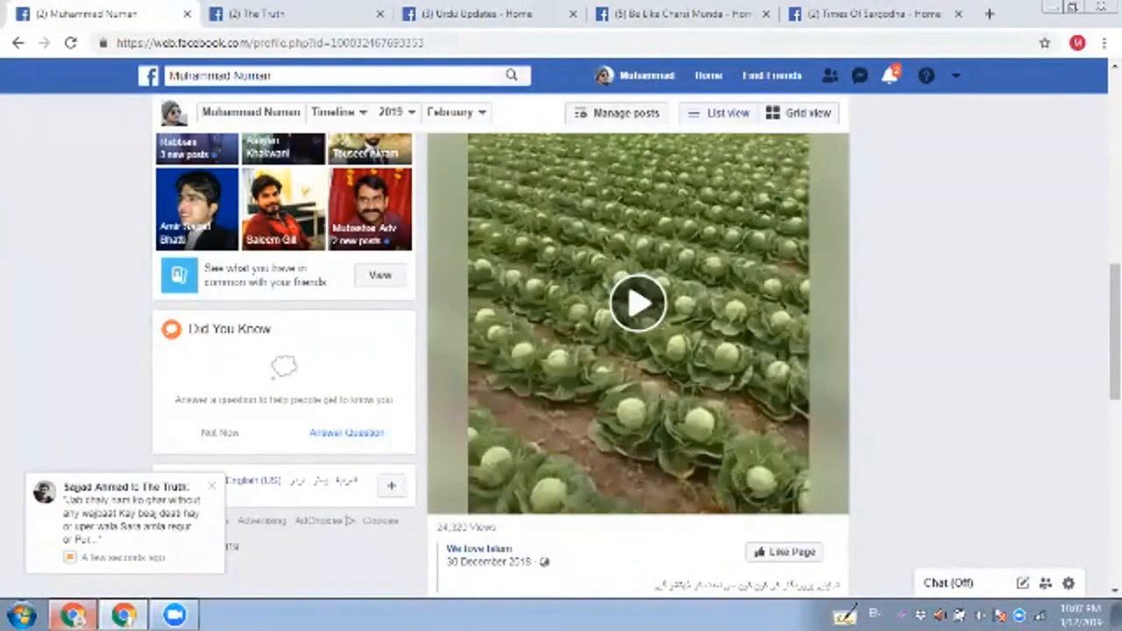
click(271, 14)
click(477, 14)
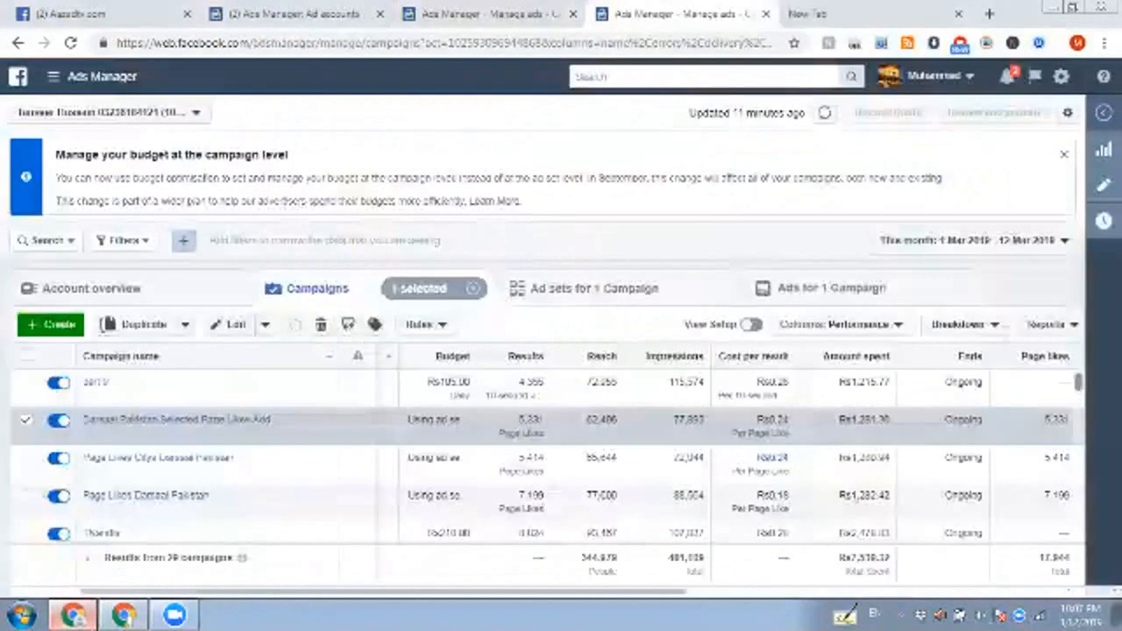
click(73, 615)
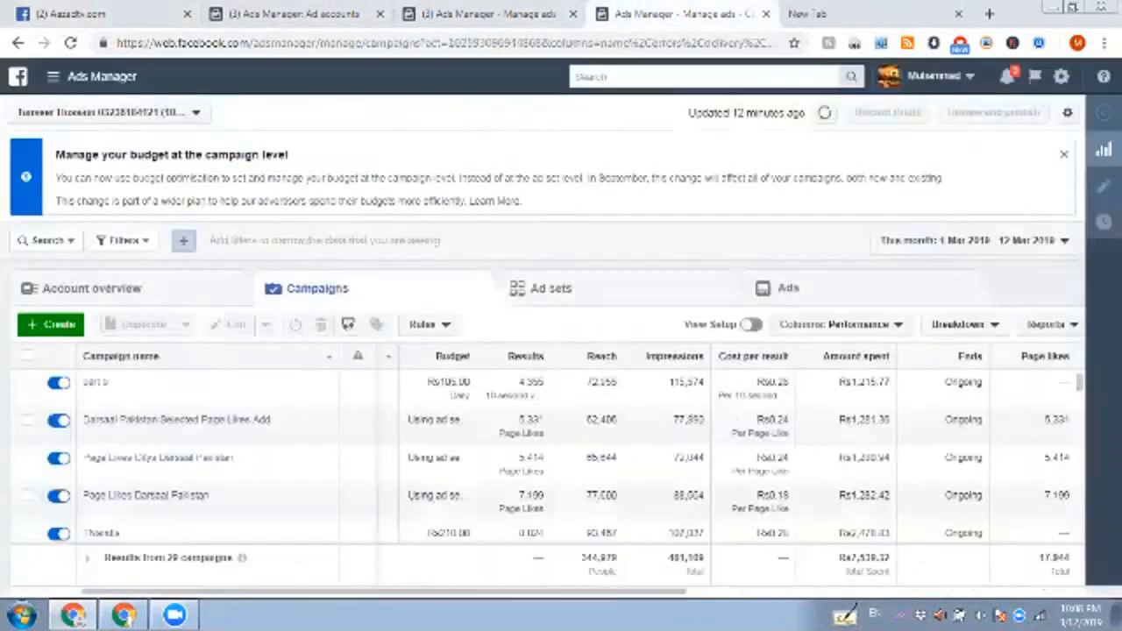
Step: Switch to the browser window with The Truth page and open its home page from the publishing tools
click(833, 14)
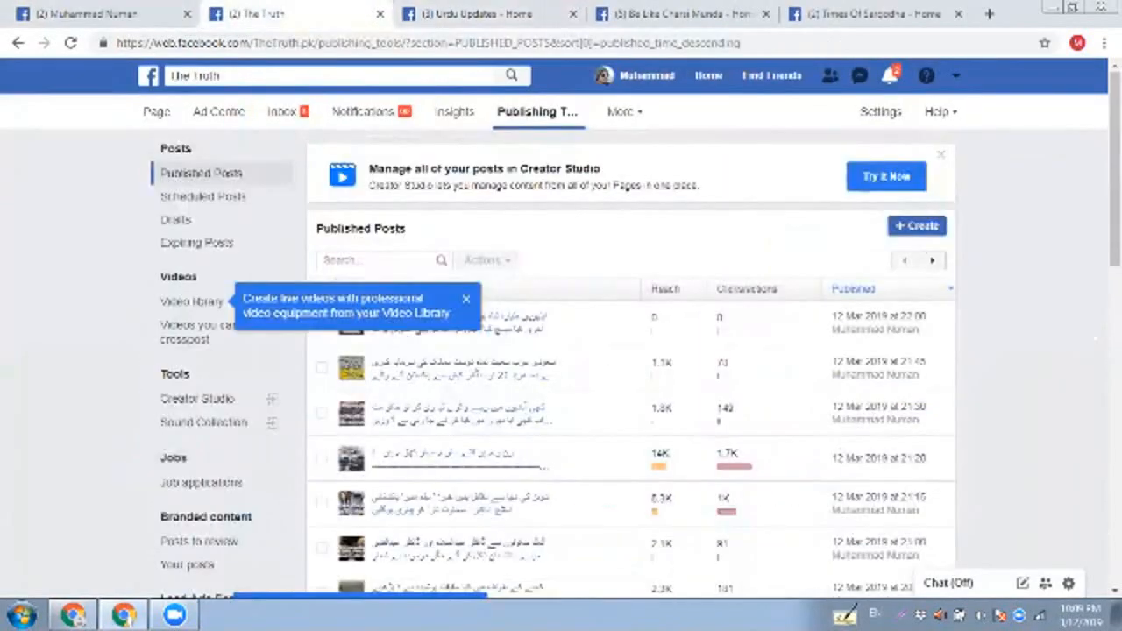
click(157, 112)
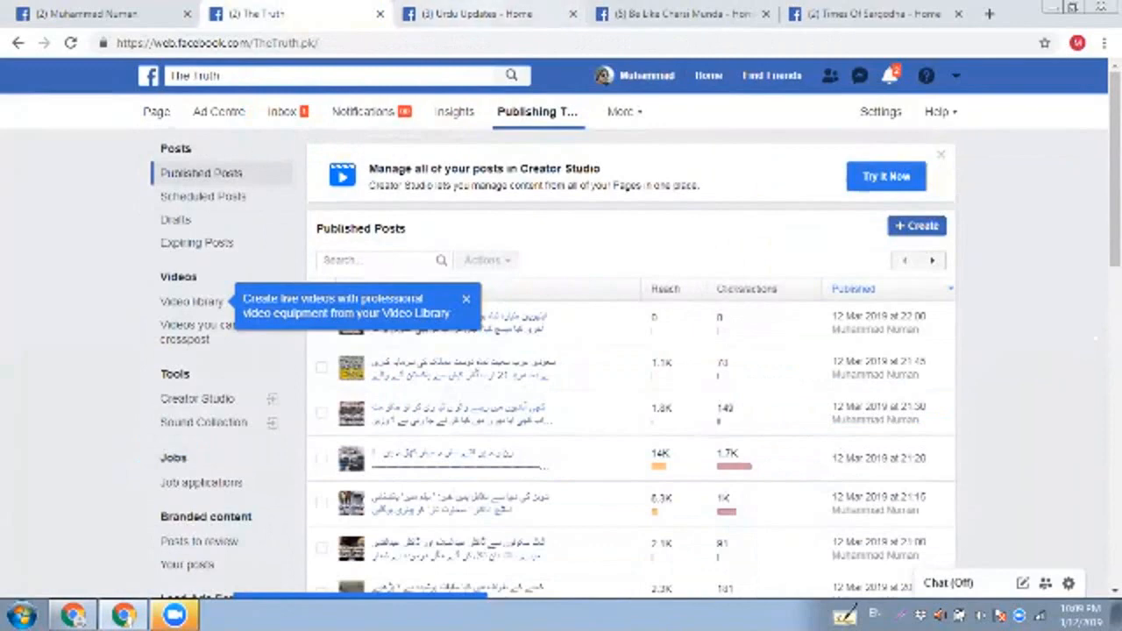
click(496, 14)
click(254, 14)
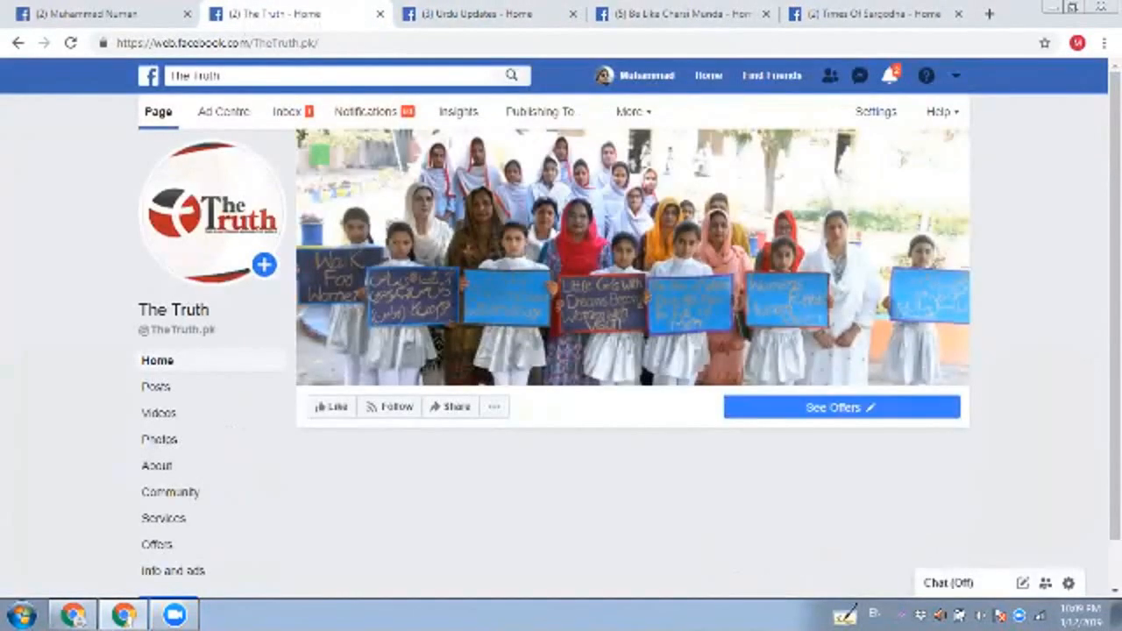